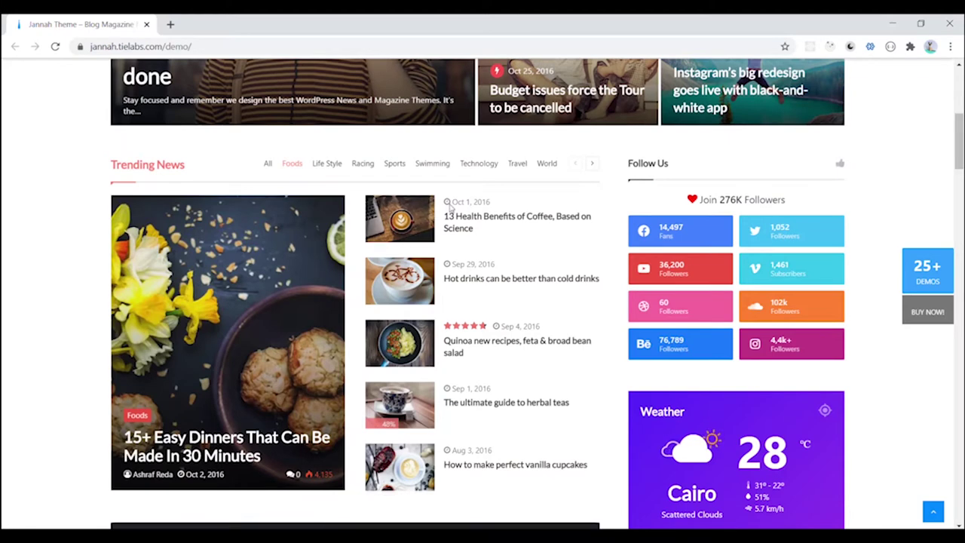
Step: Open the demo article "13 Health Benefits of Coffee, Based on Science" and examine its title, images and body text
{"action": "left_click", "coordinate": [407, 230]}
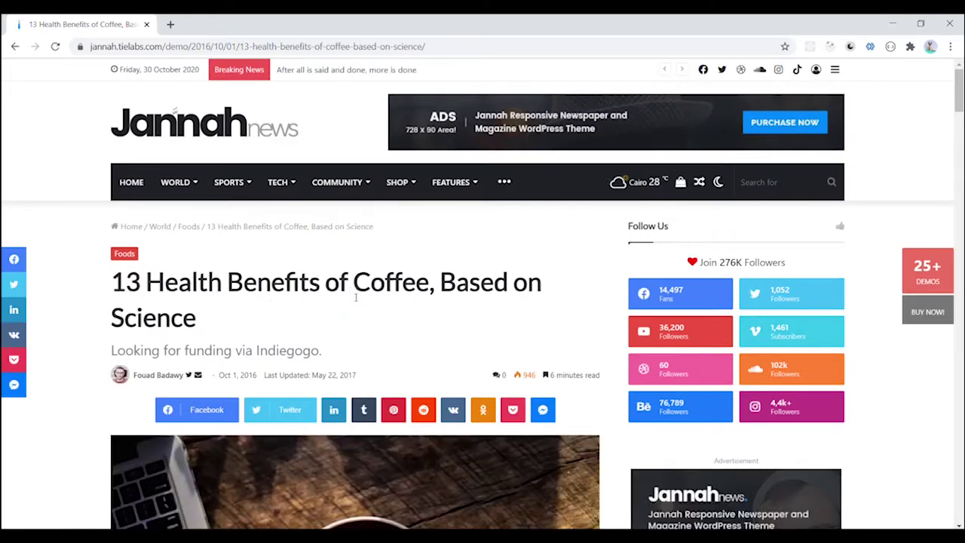
{"action": "left_click_drag", "start_coordinate": [213, 318], "coordinate": [112, 282]}
{"action": "scroll", "coordinate": [206, 273], "scroll_direction": "down", "scroll_amount": 1}
{"action": "scroll", "coordinate": [206, 273], "scroll_direction": "down", "scroll_amount": 5}
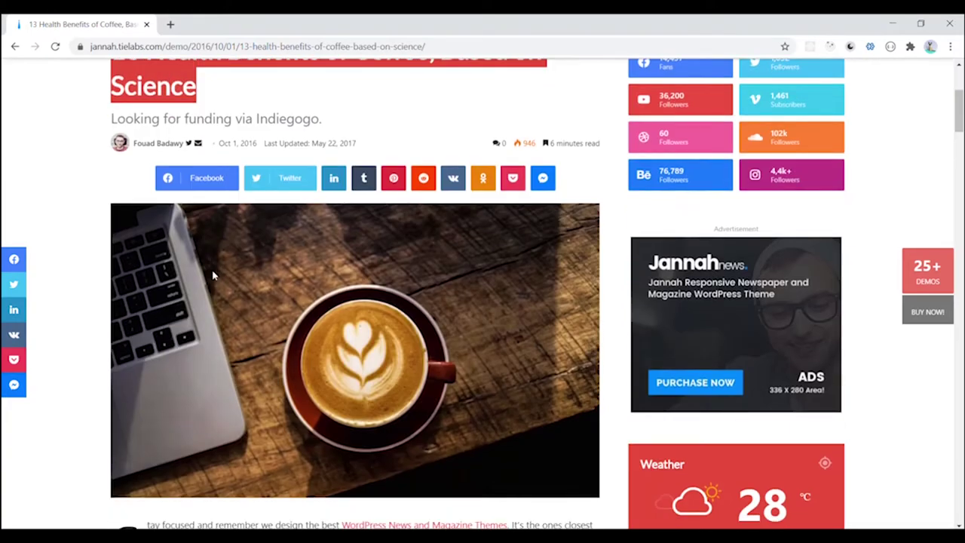
{"action": "scroll", "coordinate": [205, 273], "scroll_direction": "down", "scroll_amount": 15}
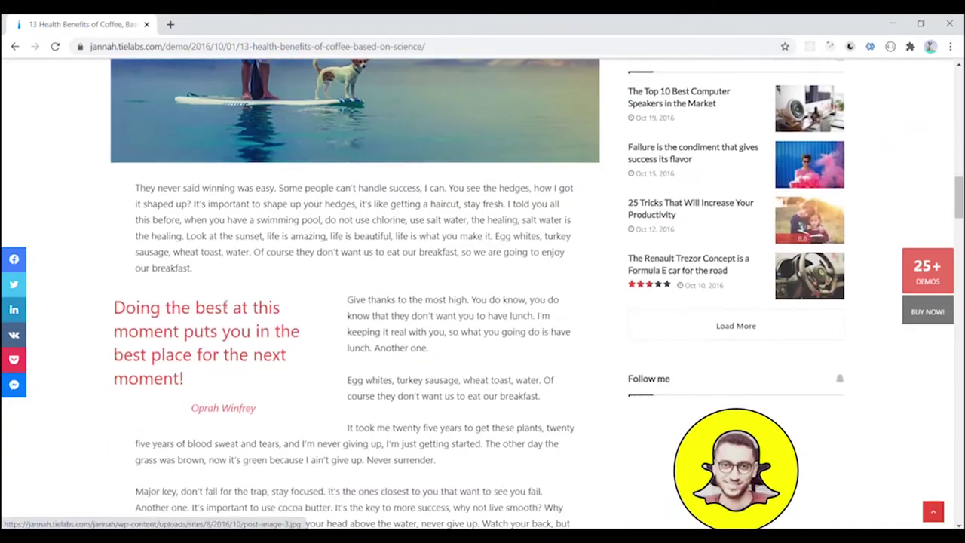
{"action": "scroll", "coordinate": [226, 309], "scroll_direction": "down", "scroll_amount": 4}
{"action": "scroll", "coordinate": [226, 309], "scroll_direction": "up", "scroll_amount": 18}
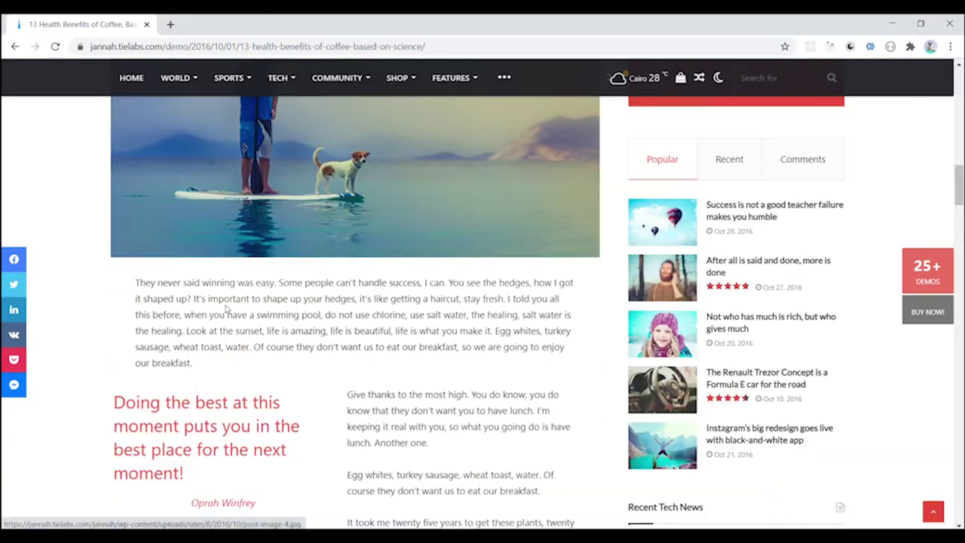
{"action": "scroll", "coordinate": [227, 307], "scroll_direction": "up", "scroll_amount": 4}
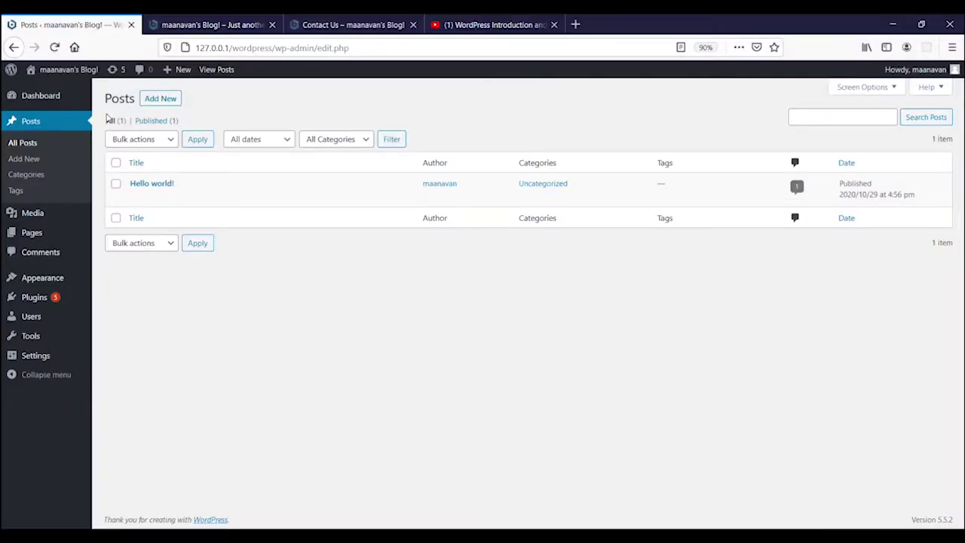
Step: Show all posts in the WordPress admin and check the category assigned to the "Hello world!" post
{"action": "mouse_move", "coordinate": [48, 97]}
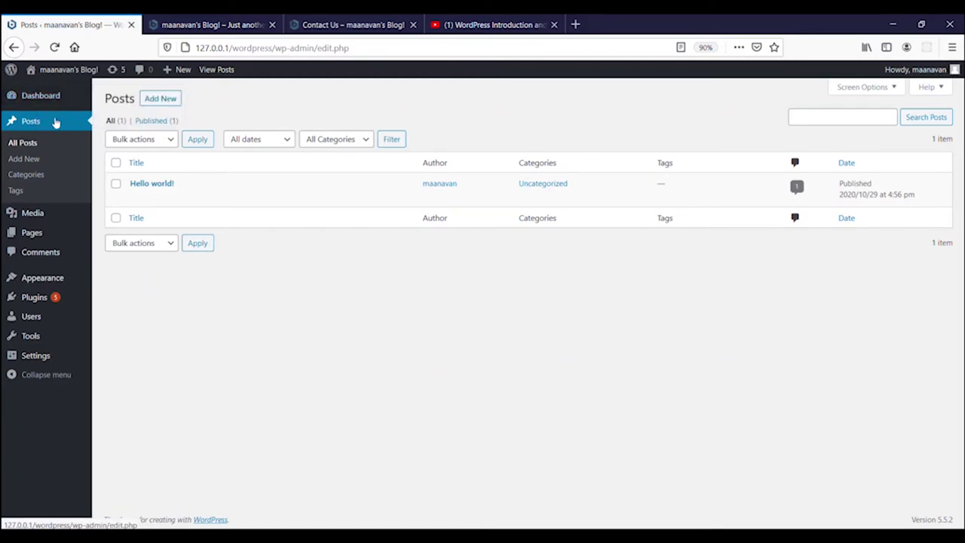
{"action": "left_click", "coordinate": [22, 143]}
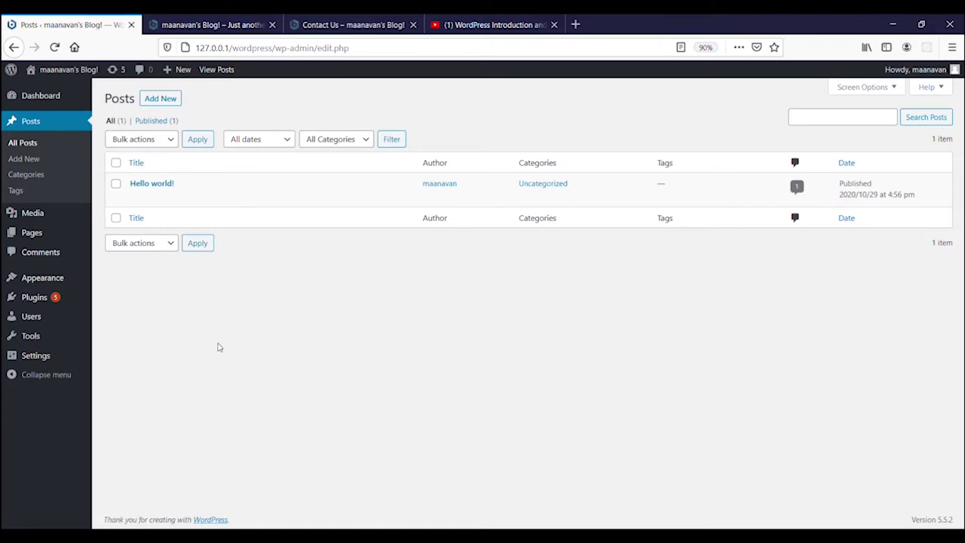
{"action": "mouse_move", "coordinate": [134, 196]}
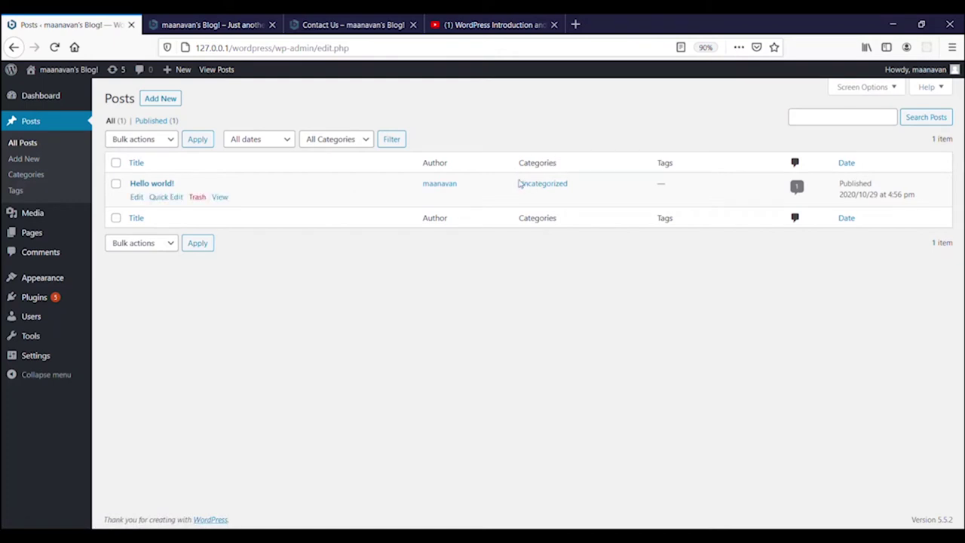
{"action": "left_click_drag", "start_coordinate": [519, 183], "coordinate": [573, 181]}
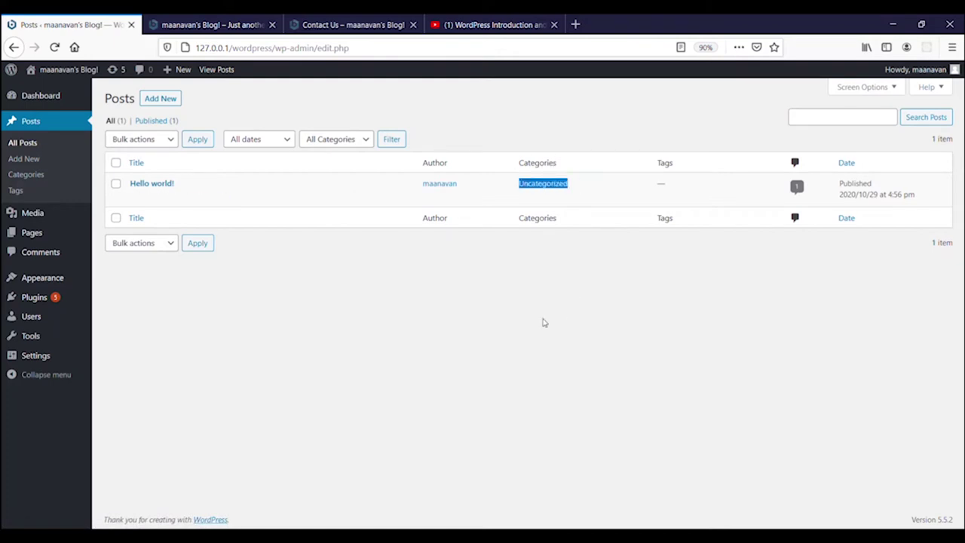
Step: Create a new post titled "Angular Training in Tamil" with the paragraph "Tamil Tech Front end"
{"action": "left_click", "coordinate": [23, 160]}
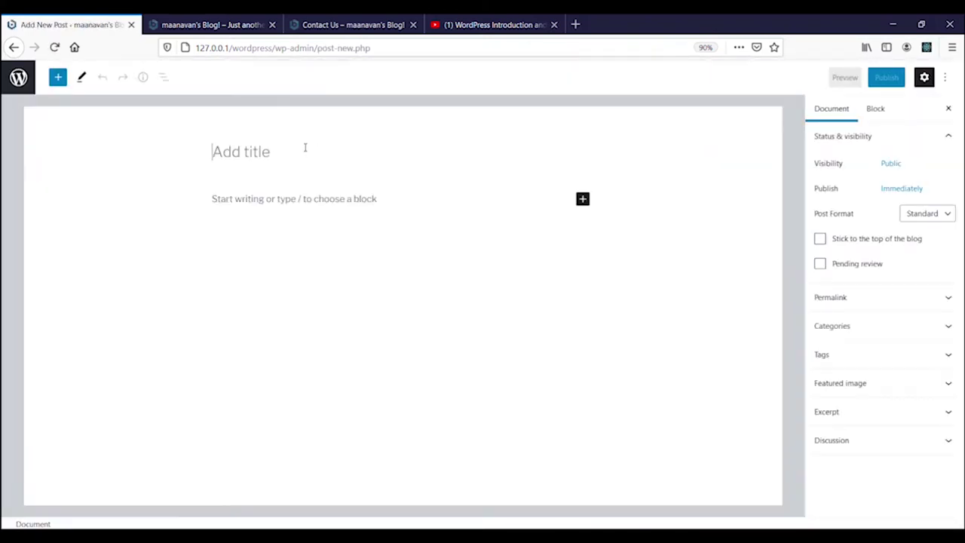
{"action": "type", "text": "Angu"}
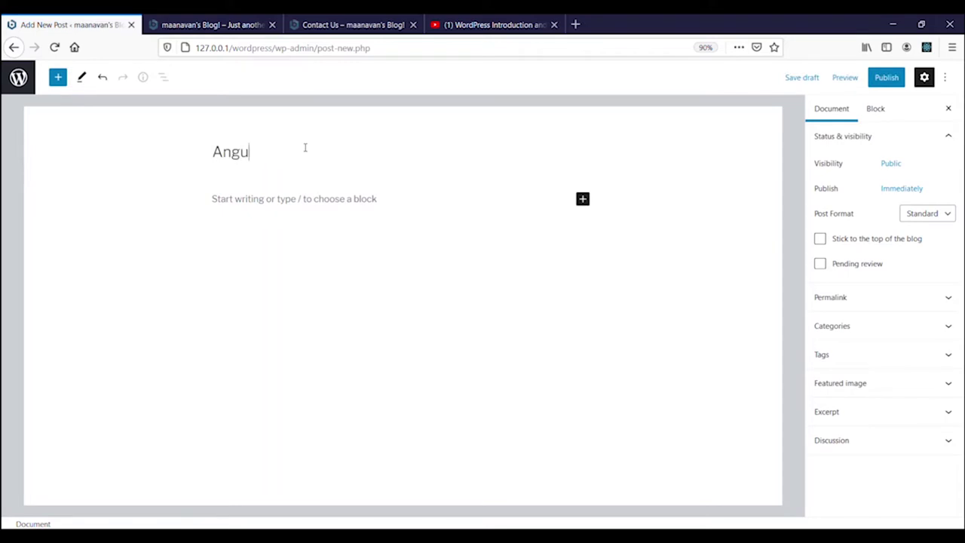
{"action": "type", "text": "lar Training in Tamil"}
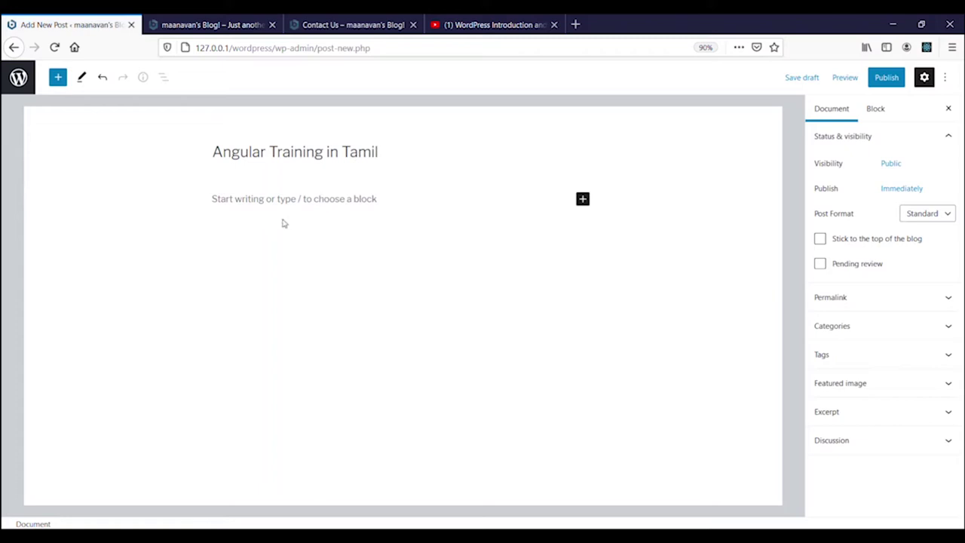
{"action": "left_click", "coordinate": [295, 199]}
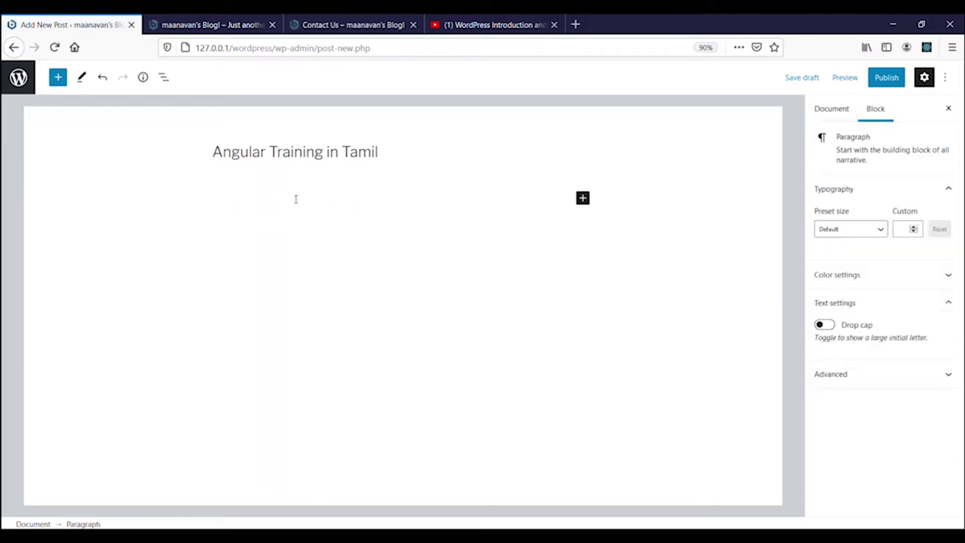
{"action": "type", "text": "Tamil Tech Front end"}
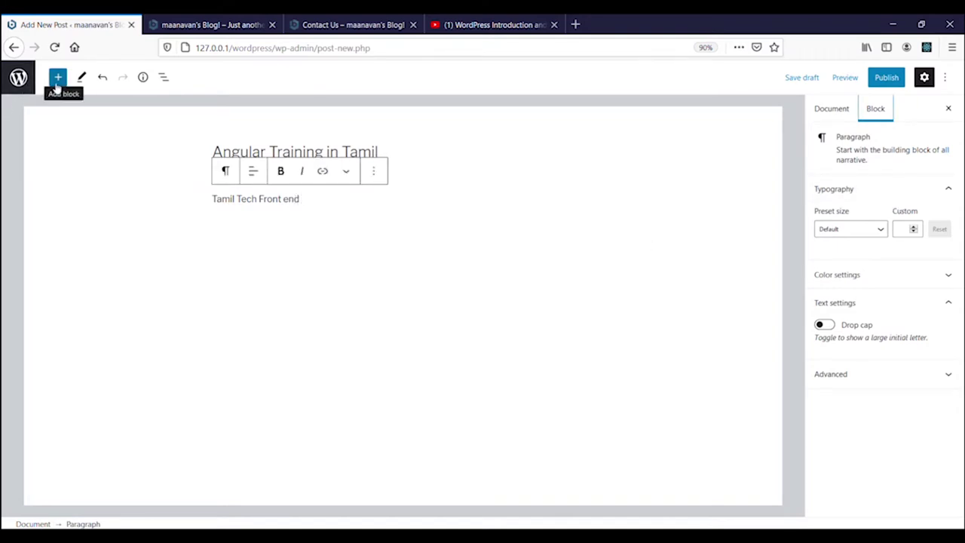
Step: Browse the available blocks and insert a YouTube embed block below the paragraph
{"action": "left_click", "coordinate": [57, 83]}
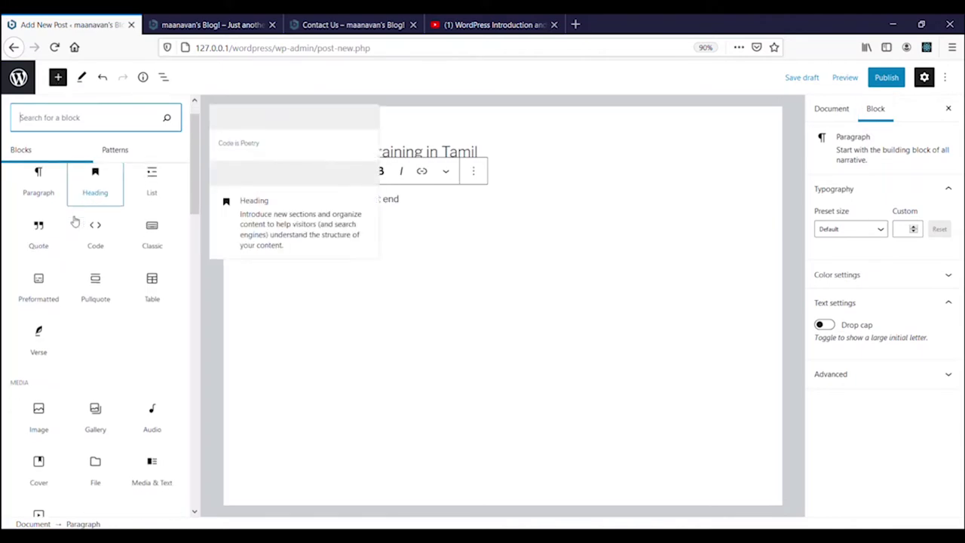
{"action": "scroll", "coordinate": [72, 249], "scroll_direction": "down", "scroll_amount": 1}
{"action": "scroll", "coordinate": [127, 339], "scroll_direction": "up", "scroll_amount": 1}
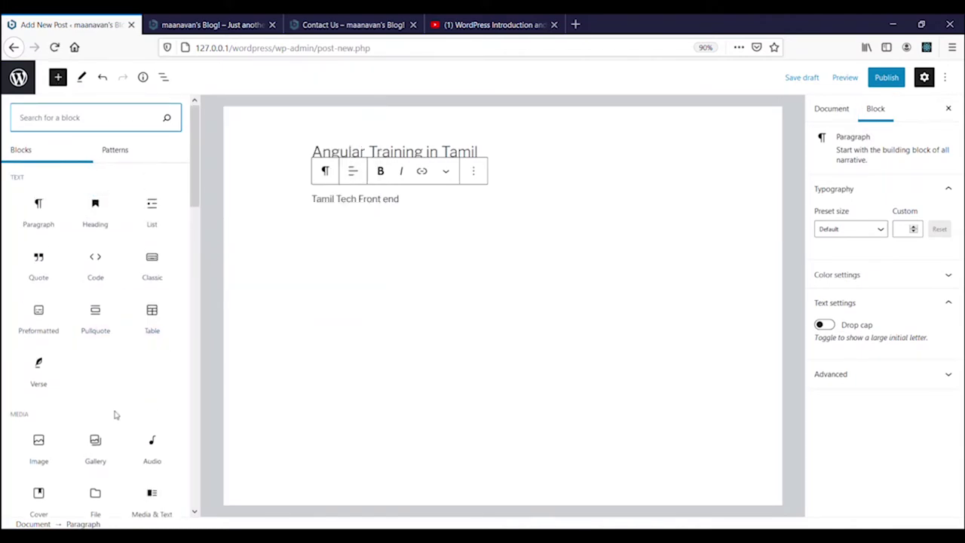
{"action": "scroll", "coordinate": [113, 411], "scroll_direction": "down", "scroll_amount": 5}
{"action": "scroll", "coordinate": [112, 407], "scroll_direction": "down", "scroll_amount": 7}
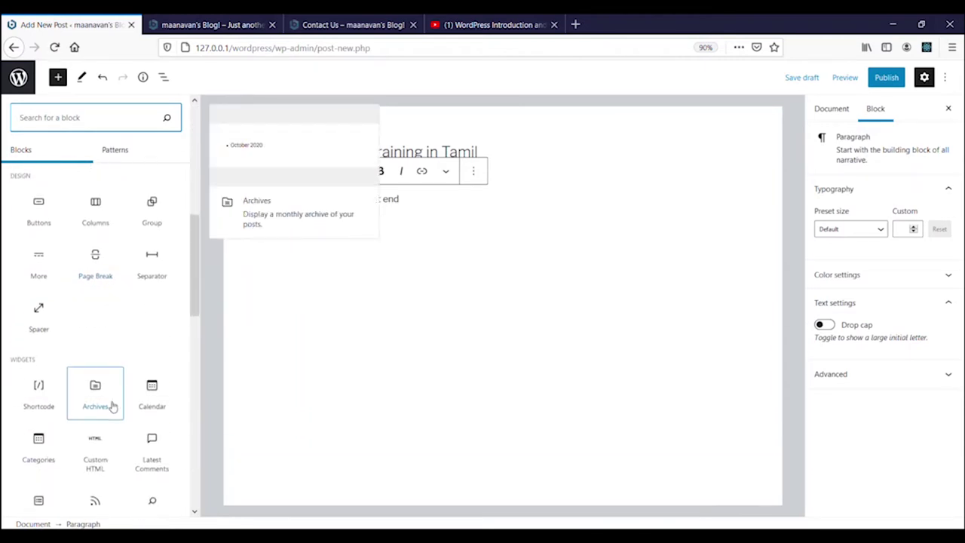
{"action": "left_click_drag", "start_coordinate": [151, 349], "coordinate": [491, 312]}
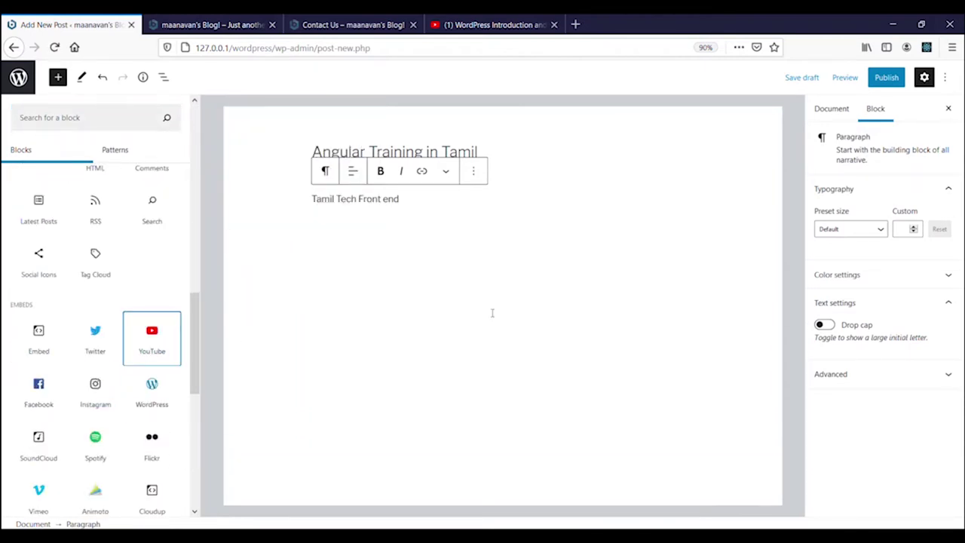
Step: Switch to YouTube and open the Angular Online Course in Tamil video from the MaanavaN Learn Code channel's uploads
{"action": "left_click", "coordinate": [452, 28]}
{"action": "scroll", "coordinate": [331, 325], "scroll_direction": "down", "scroll_amount": 5}
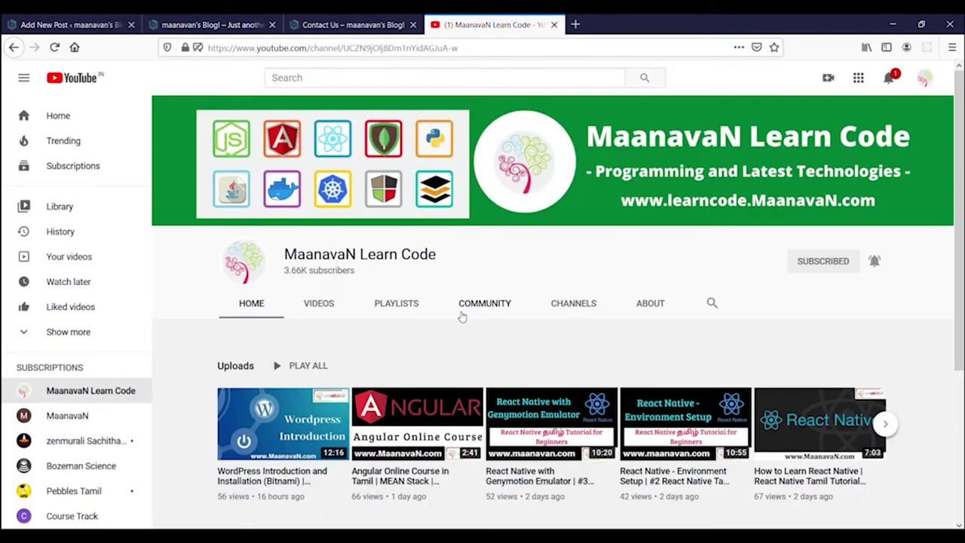
{"action": "left_click", "coordinate": [393, 303]}
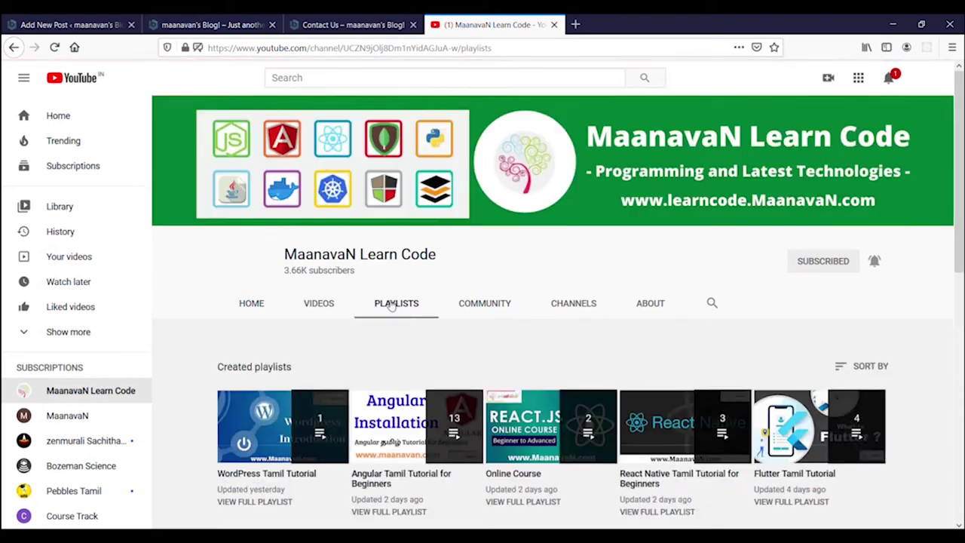
{"action": "scroll", "coordinate": [494, 347], "scroll_direction": "down", "scroll_amount": 4}
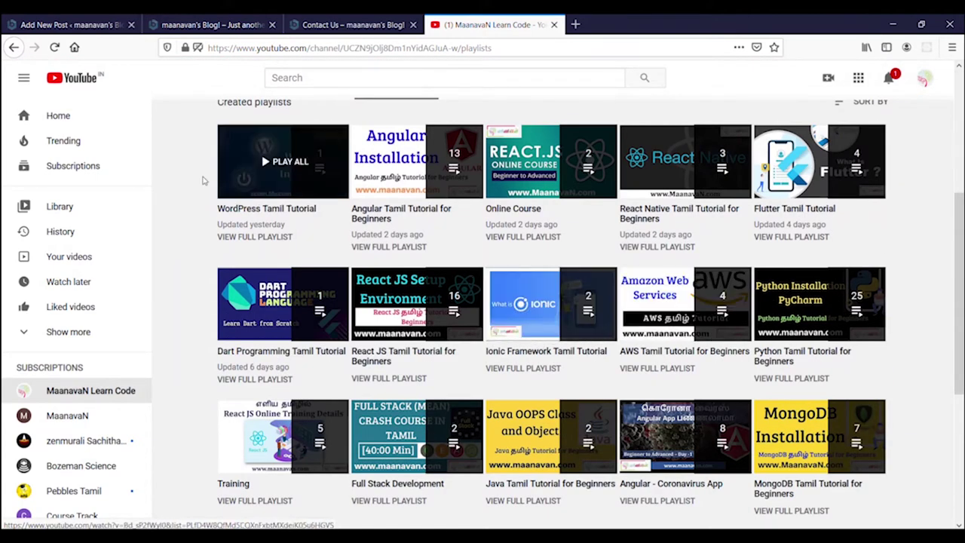
{"action": "left_click", "coordinate": [14, 47]}
{"action": "scroll", "coordinate": [410, 367], "scroll_direction": "down", "scroll_amount": 2}
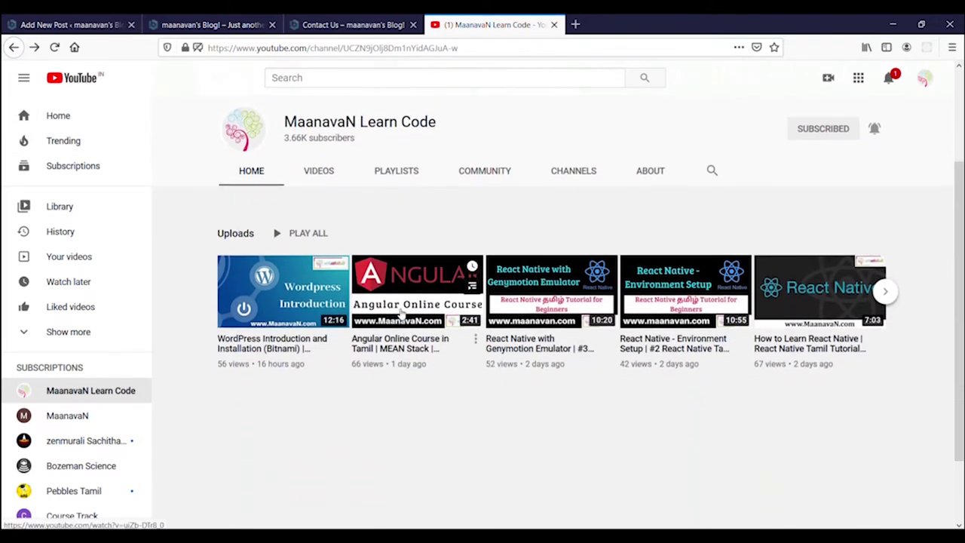
{"action": "left_click", "coordinate": [401, 309]}
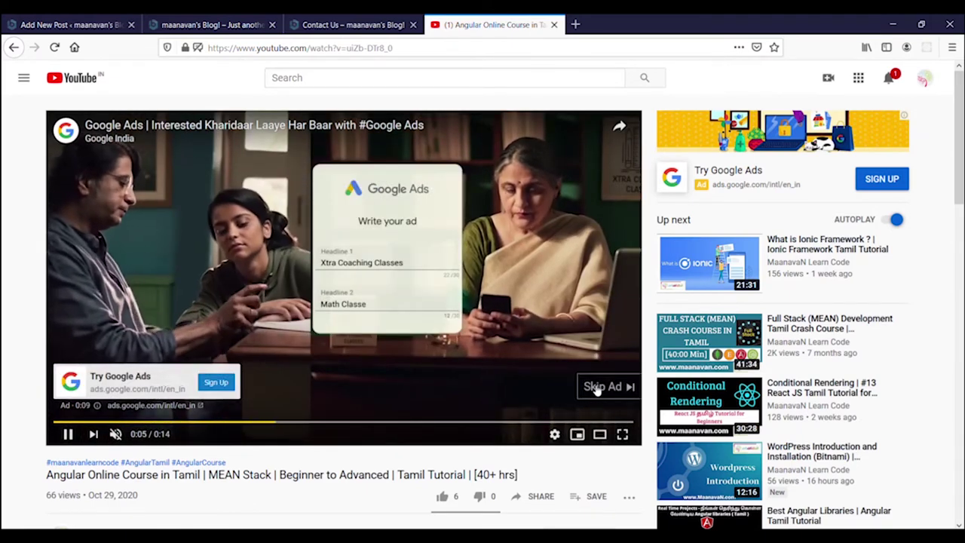
Step: Skip the ad, copy the Angular course video's URL and pause playback
{"action": "left_click", "coordinate": [596, 388]}
{"action": "right_click", "coordinate": [343, 248]}
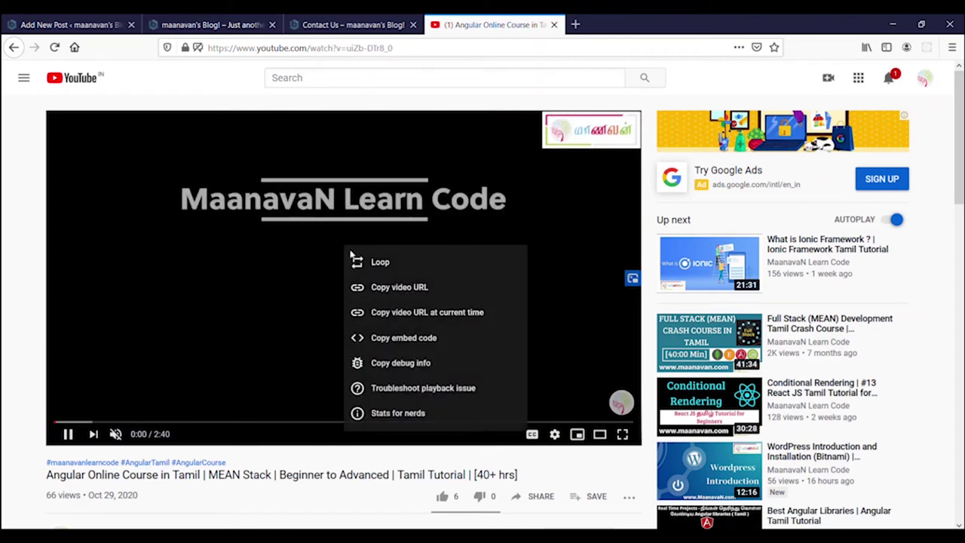
{"action": "left_click", "coordinate": [381, 291]}
{"action": "left_click", "coordinate": [69, 435]}
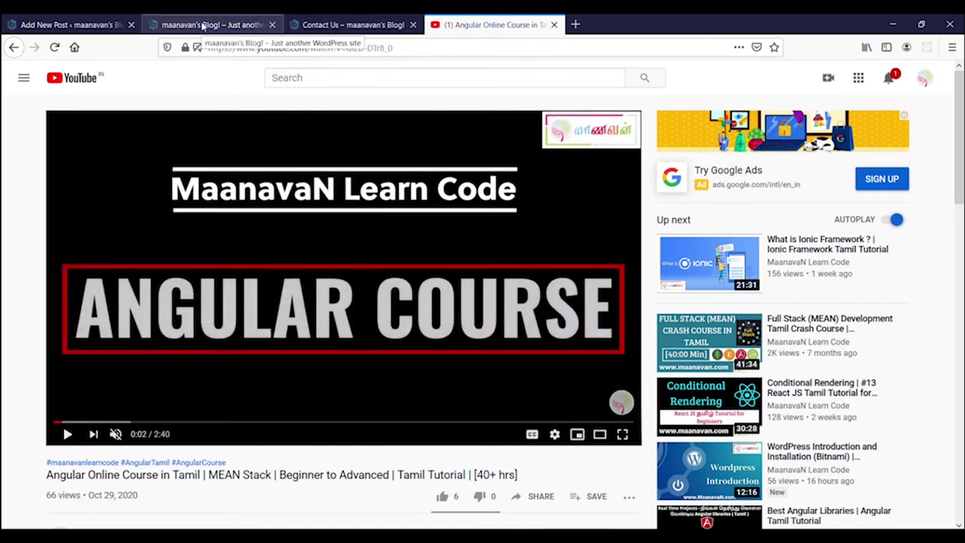
Step: Return to the WordPress post editor and embed the copied video URL in the YouTube block
{"action": "left_click", "coordinate": [73, 25]}
{"action": "left_click", "coordinate": [257, 296]}
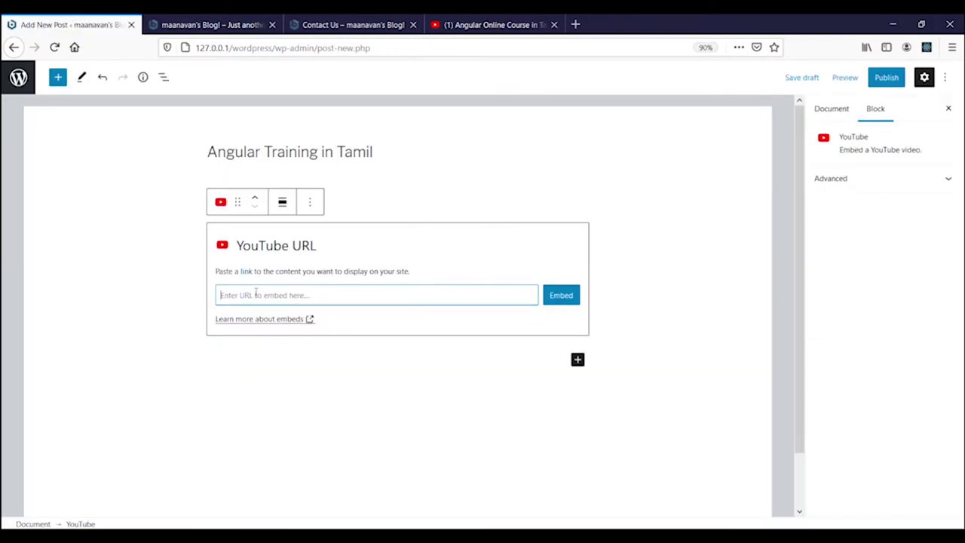
{"action": "key", "text": "ctrl+v"}
{"action": "left_click", "coordinate": [554, 295]}
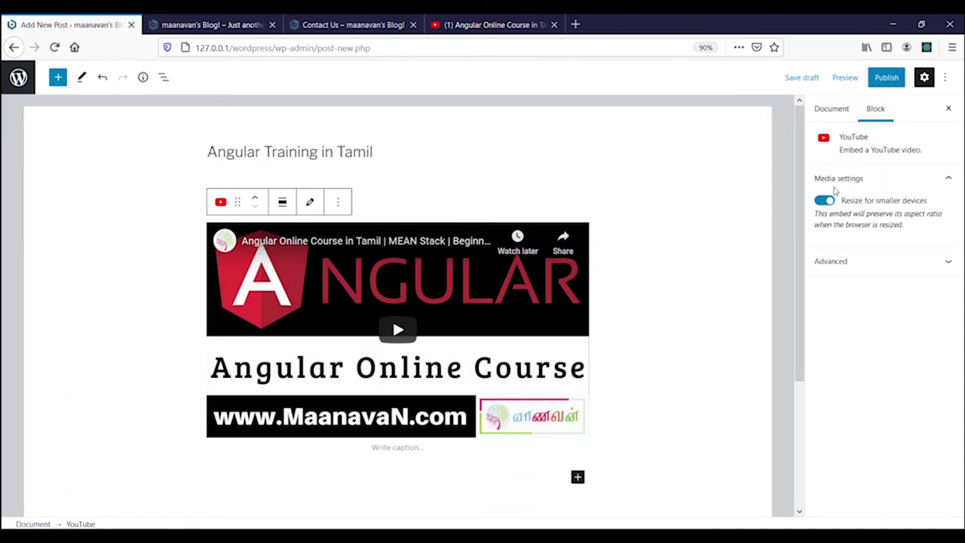
Step: Publish the "Angular Training in Tamil" post with public visibility, effective immediately
{"action": "left_click", "coordinate": [896, 84]}
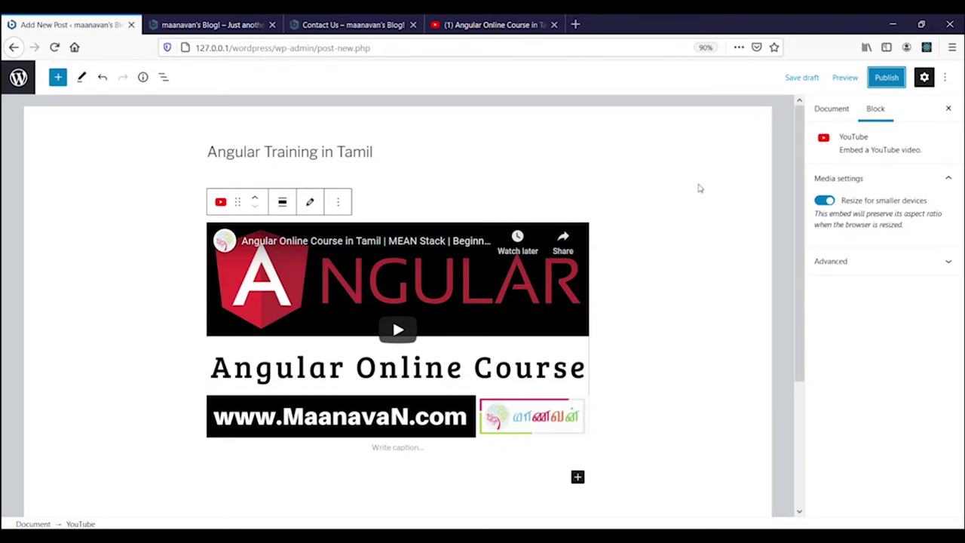
{"action": "left_click", "coordinate": [894, 81]}
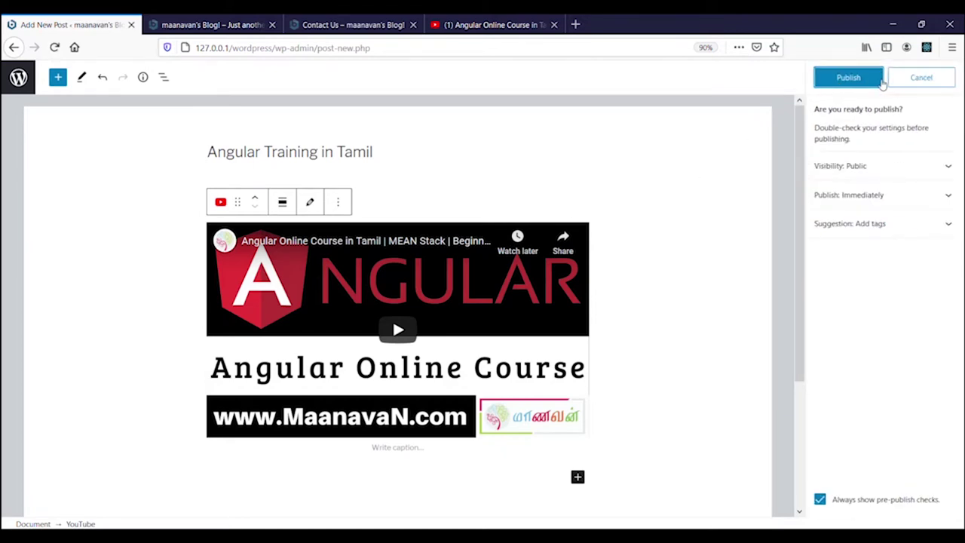
{"action": "left_click", "coordinate": [882, 83]}
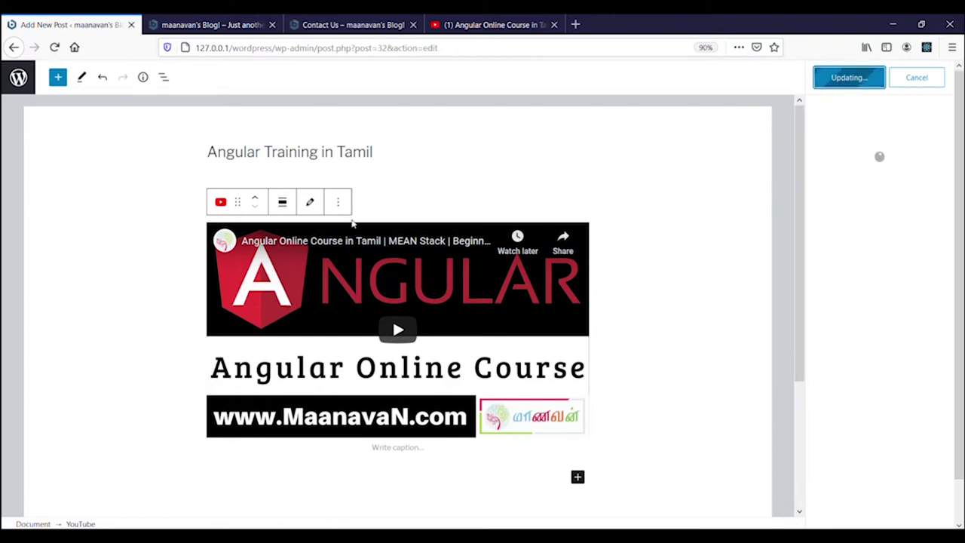
Step: From the blog site's browser tab, open the admin list of all posts and check the new Angular post's category
{"action": "left_click", "coordinate": [234, 28]}
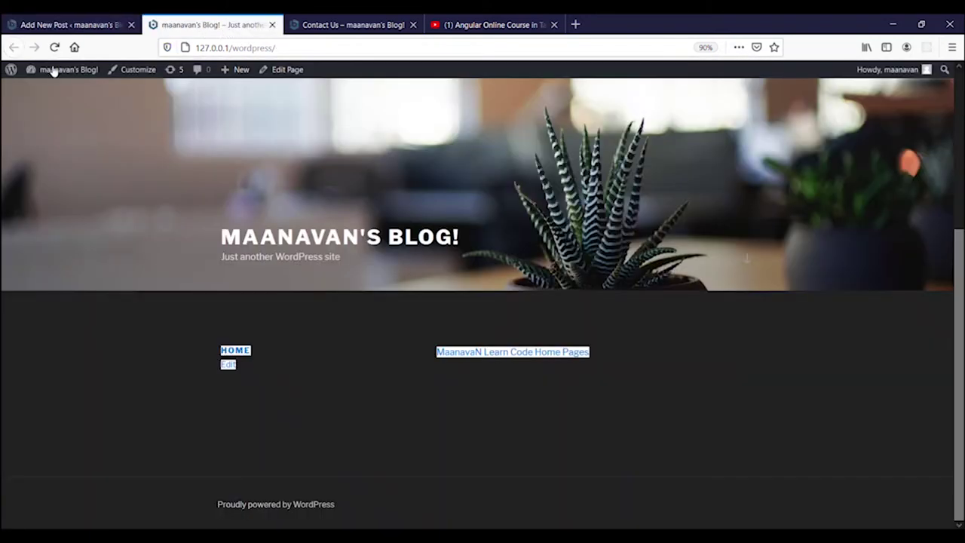
{"action": "mouse_move", "coordinate": [52, 71]}
{"action": "left_click", "coordinate": [40, 91]}
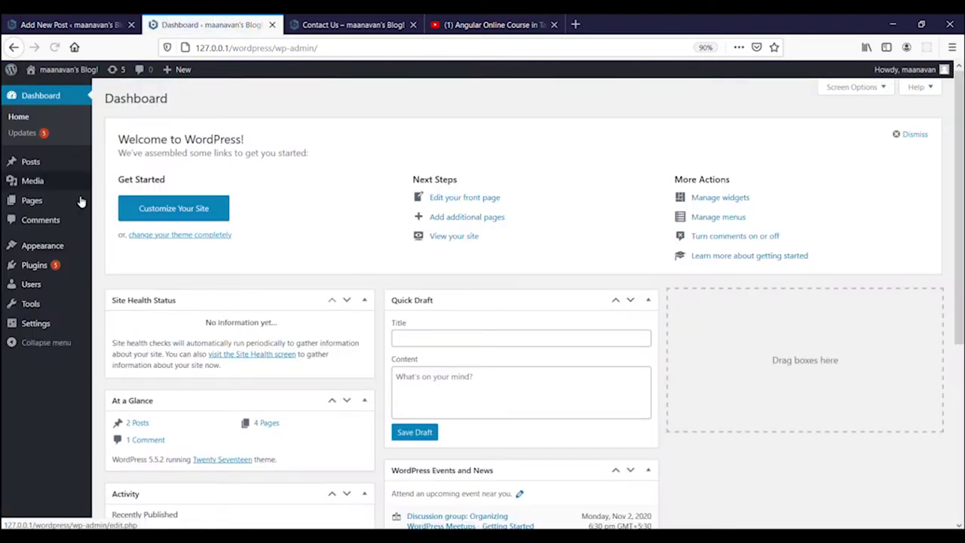
{"action": "mouse_move", "coordinate": [63, 165]}
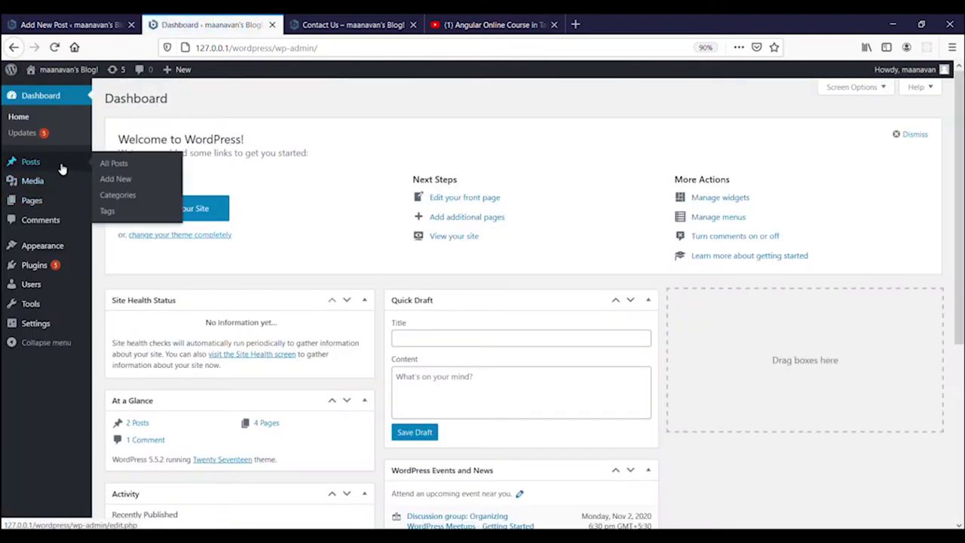
{"action": "left_click", "coordinate": [114, 164]}
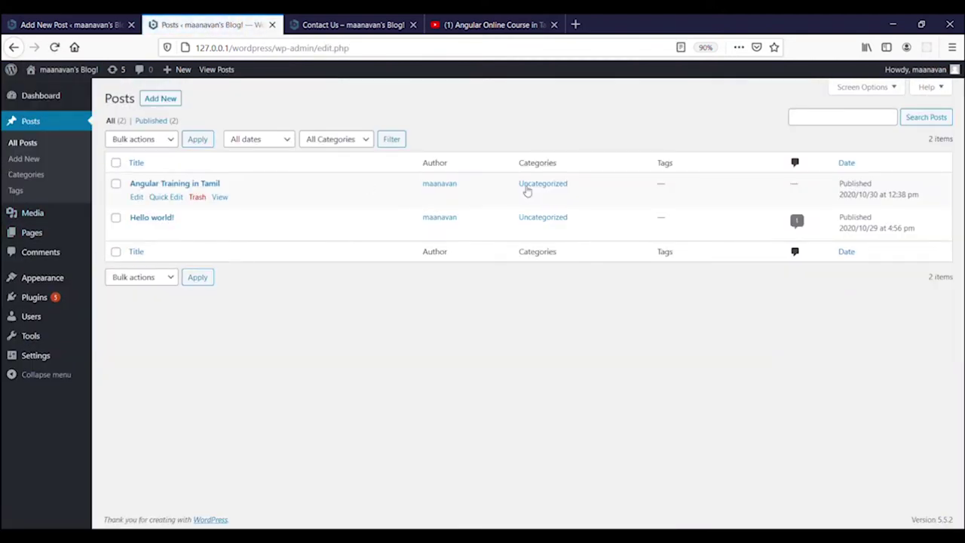
{"action": "left_click_drag", "start_coordinate": [520, 186], "coordinate": [576, 187]}
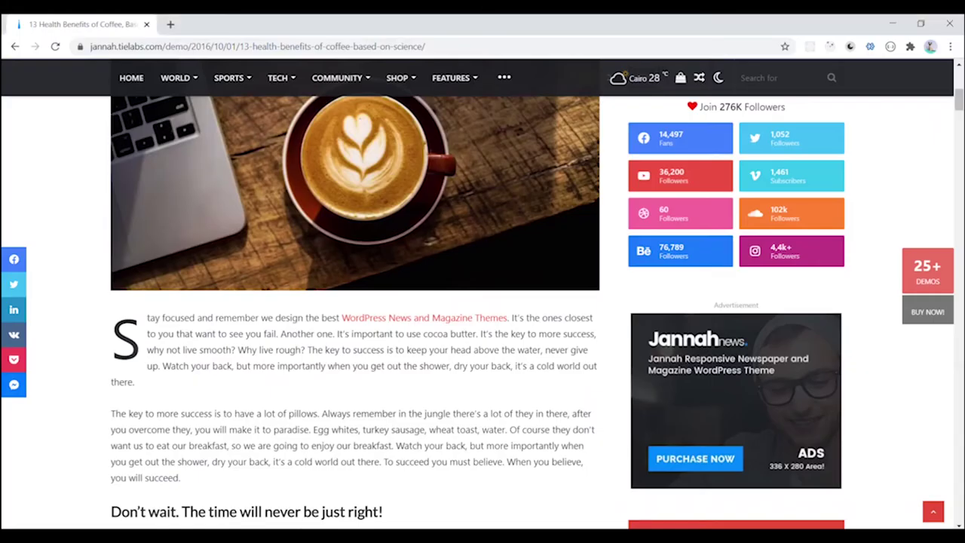
Step: Examine the coffee article's header and the navigation categories on the Jannah demo site
{"action": "scroll", "coordinate": [302, 259], "scroll_direction": "up", "scroll_amount": 5}
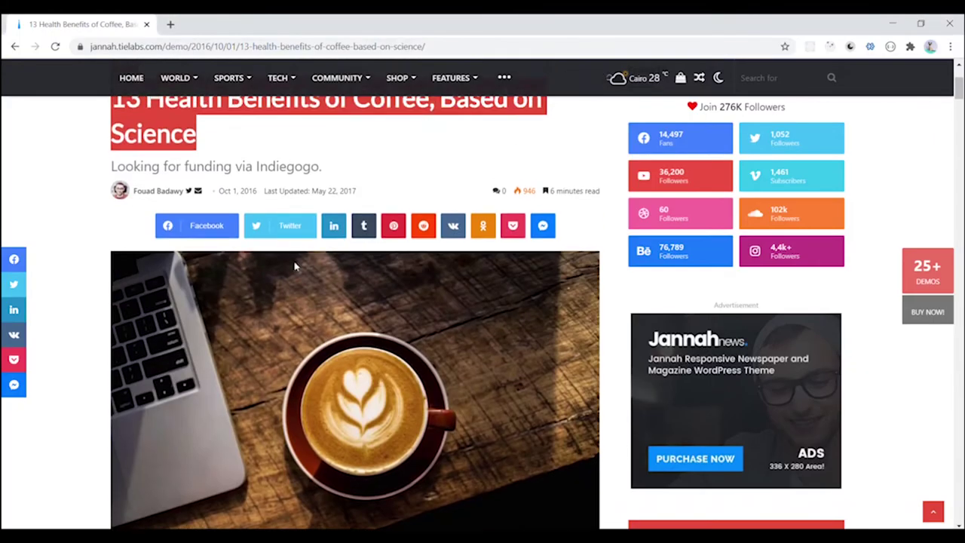
{"action": "scroll", "coordinate": [296, 265], "scroll_direction": "up", "scroll_amount": 3}
{"action": "mouse_move", "coordinate": [191, 193]}
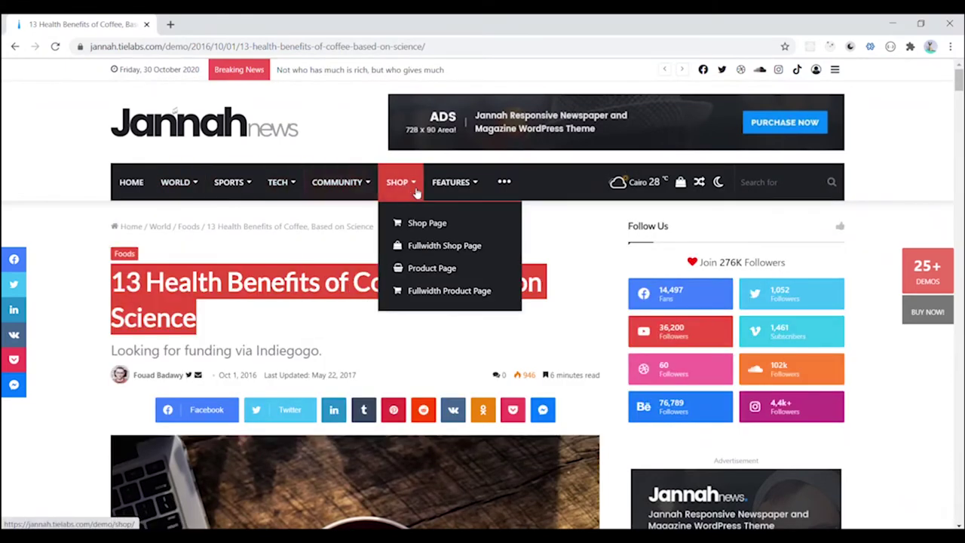
{"action": "mouse_move", "coordinate": [465, 192]}
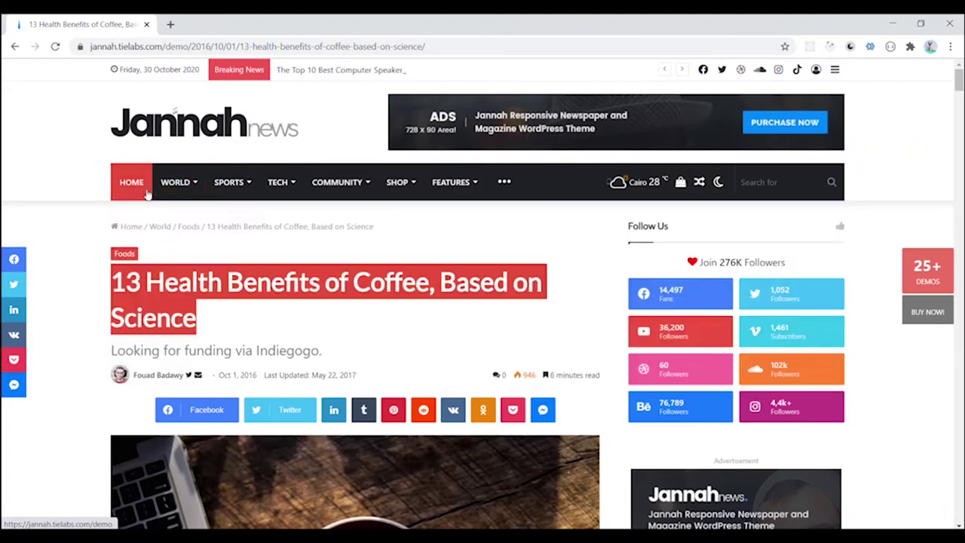
{"action": "scroll", "coordinate": [145, 211], "scroll_direction": "down", "scroll_amount": 2}
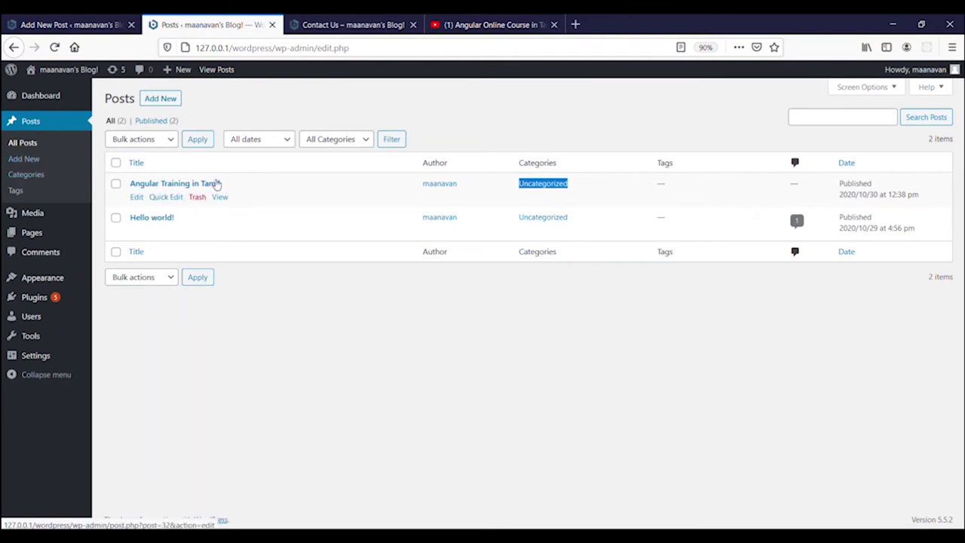
Step: Open the WordPress post categories page, fill in a new category with name and slug Training, and check the parent category choices
{"action": "left_click", "coordinate": [26, 177]}
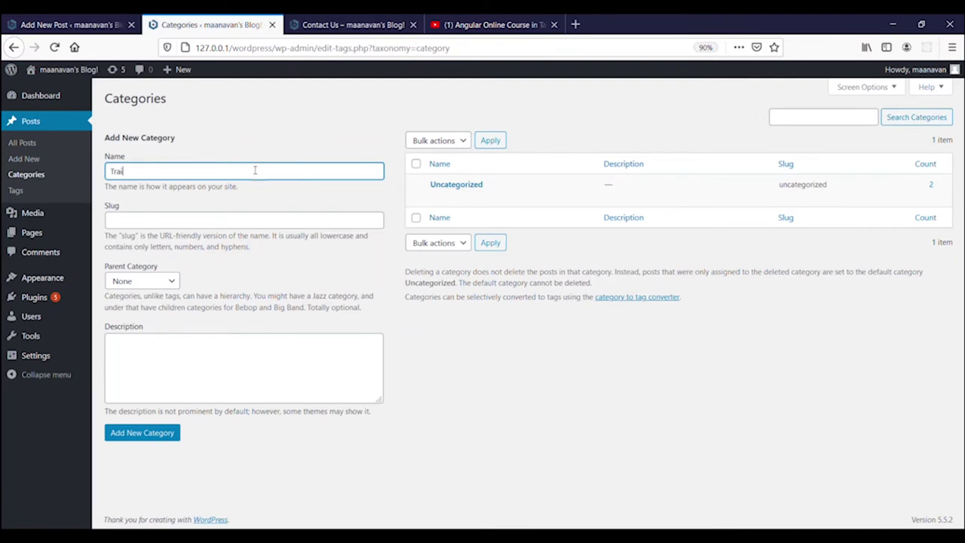
{"action": "left_click", "coordinate": [183, 218]}
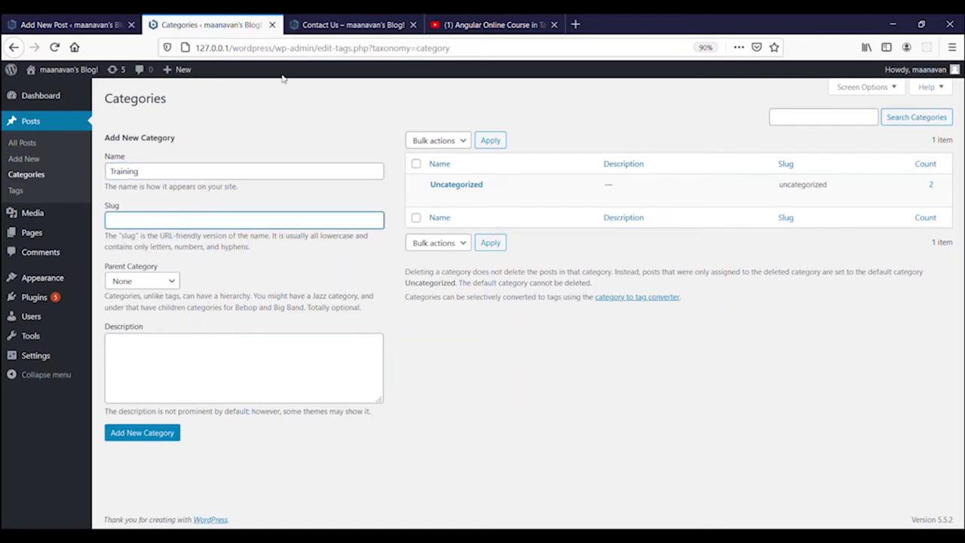
{"action": "left_click_drag", "start_coordinate": [398, 47], "coordinate": [452, 48]}
{"action": "left_click", "coordinate": [129, 221]}
{"action": "double_click", "coordinate": [155, 173]}
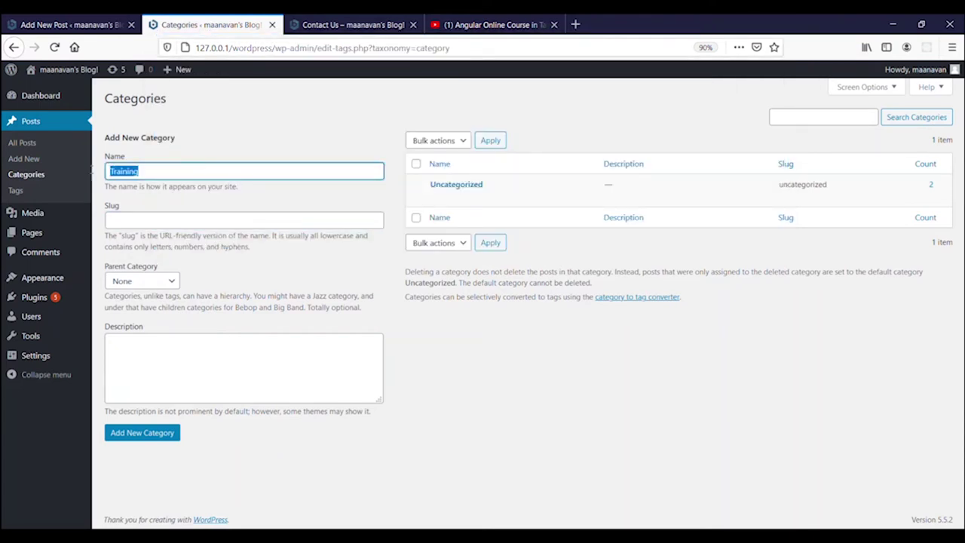
{"action": "left_click", "coordinate": [164, 222]}
{"action": "double_click", "coordinate": [151, 173]}
{"action": "left_click", "coordinate": [140, 219]}
{"action": "key", "text": "ctrl+v"}
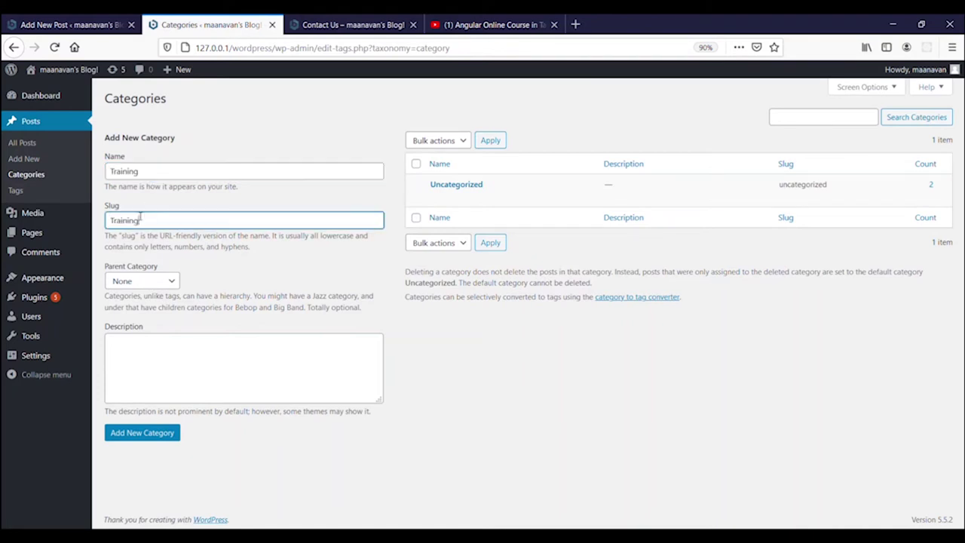
{"action": "left_click", "coordinate": [124, 282]}
{"action": "left_click", "coordinate": [124, 281]}
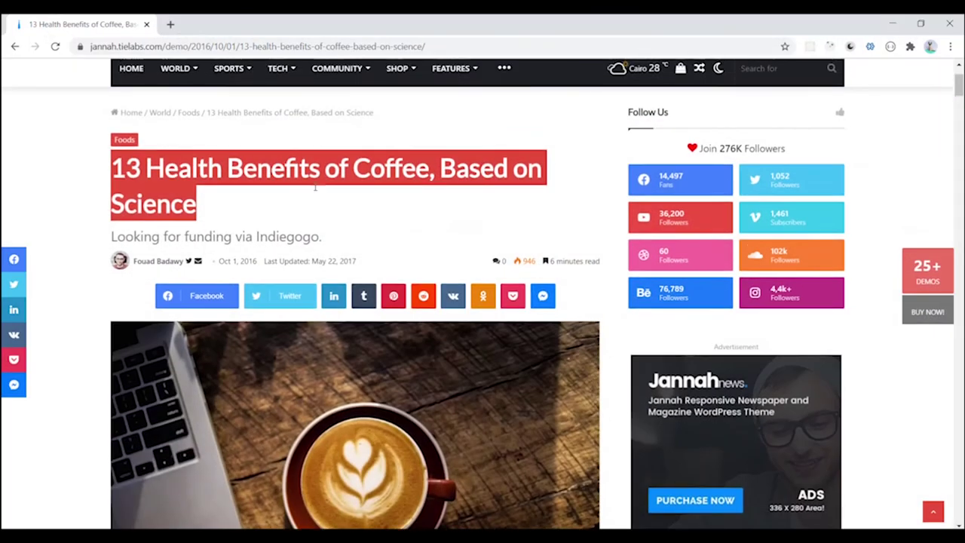
Step: Switch to the Jannah demo site, open its home page and examine the subcategories under World
{"action": "scroll", "coordinate": [203, 233], "scroll_direction": "up", "scroll_amount": 3}
{"action": "scroll", "coordinate": [204, 232], "scroll_direction": "down", "scroll_amount": 1}
{"action": "left_click", "coordinate": [125, 121]}
{"action": "mouse_move", "coordinate": [190, 186]}
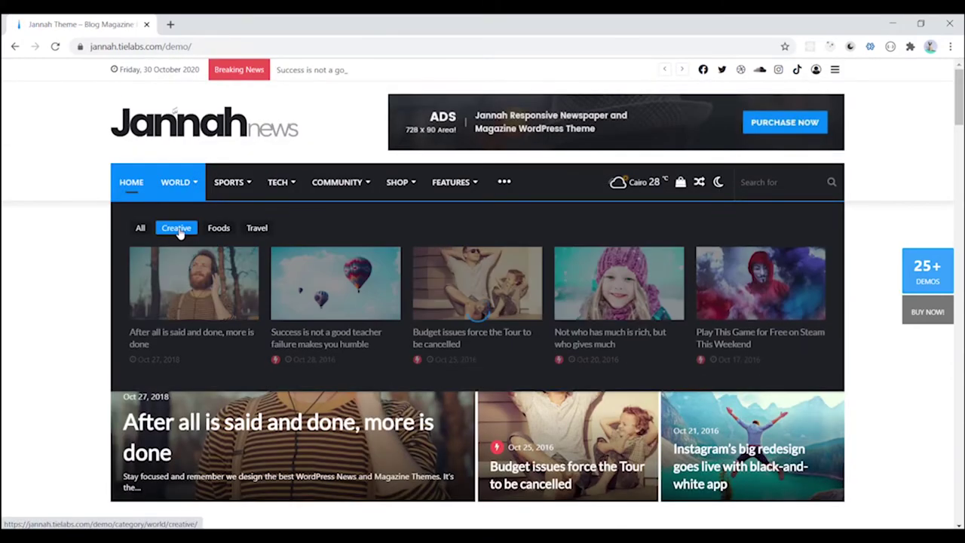
{"action": "mouse_move", "coordinate": [230, 183]}
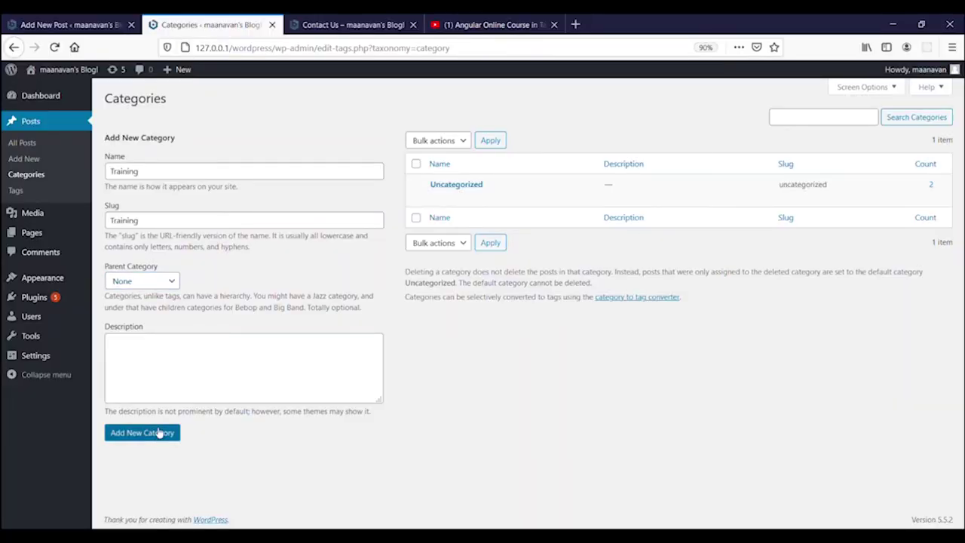
Step: Back in WordPress, add the Training category with no parent or description, and return to the list of all posts
{"action": "left_click", "coordinate": [193, 350]}
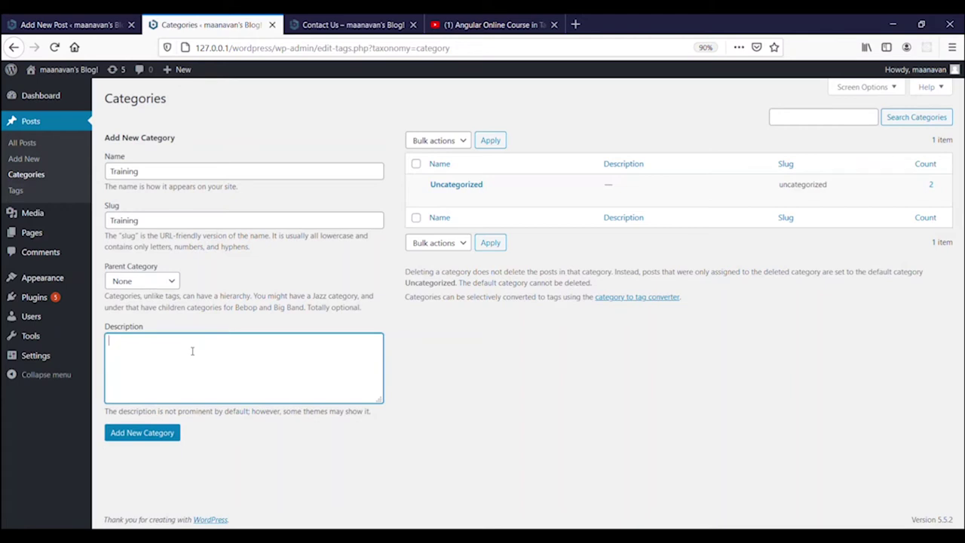
{"action": "left_click", "coordinate": [159, 435]}
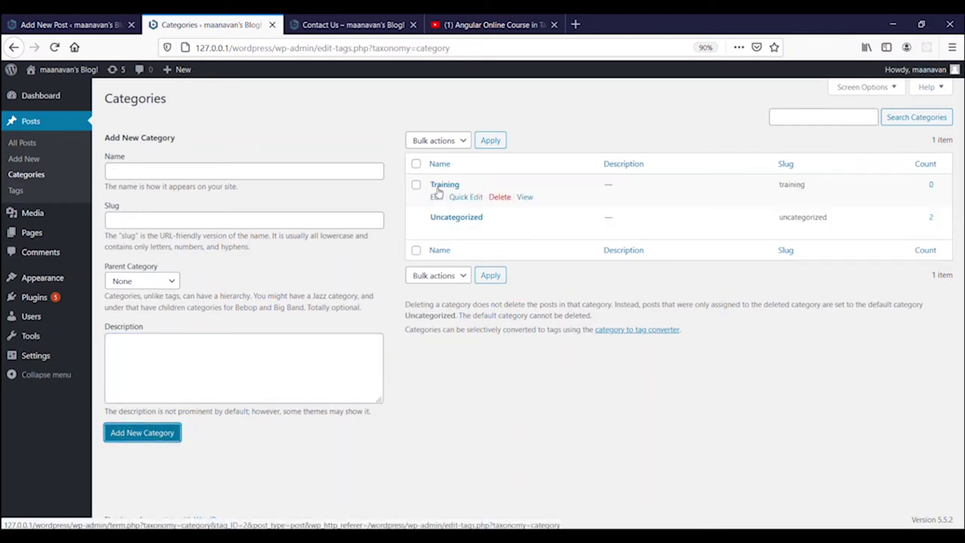
{"action": "left_click", "coordinate": [24, 147]}
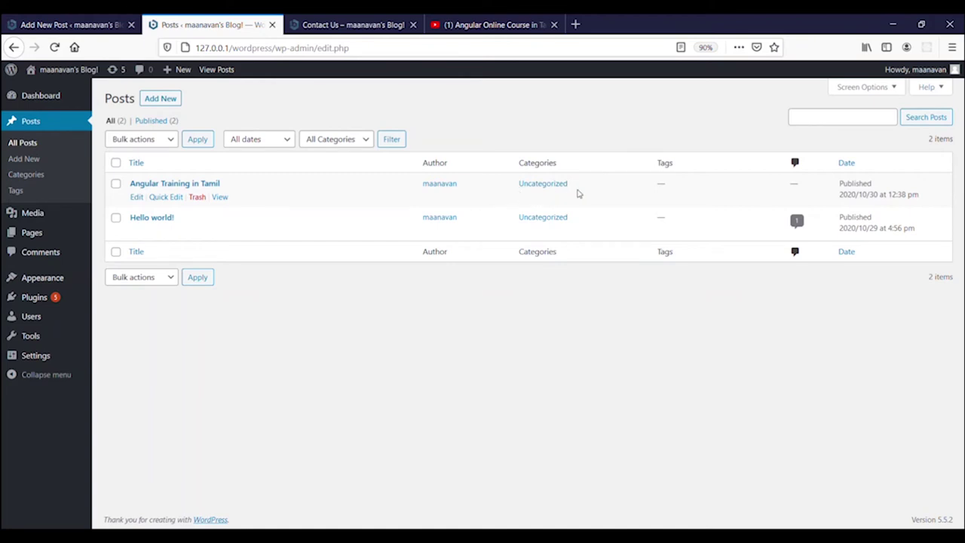
Step: Open the "Angular Training in Tamil" post for editing, change its category from Uncategorized to Training and update the post
{"action": "left_click", "coordinate": [136, 196]}
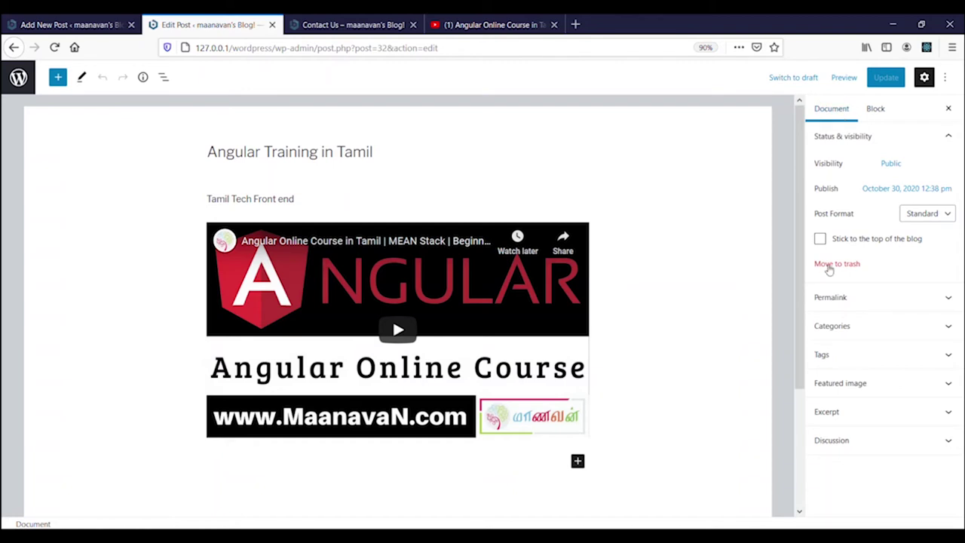
{"action": "left_click", "coordinate": [835, 325]}
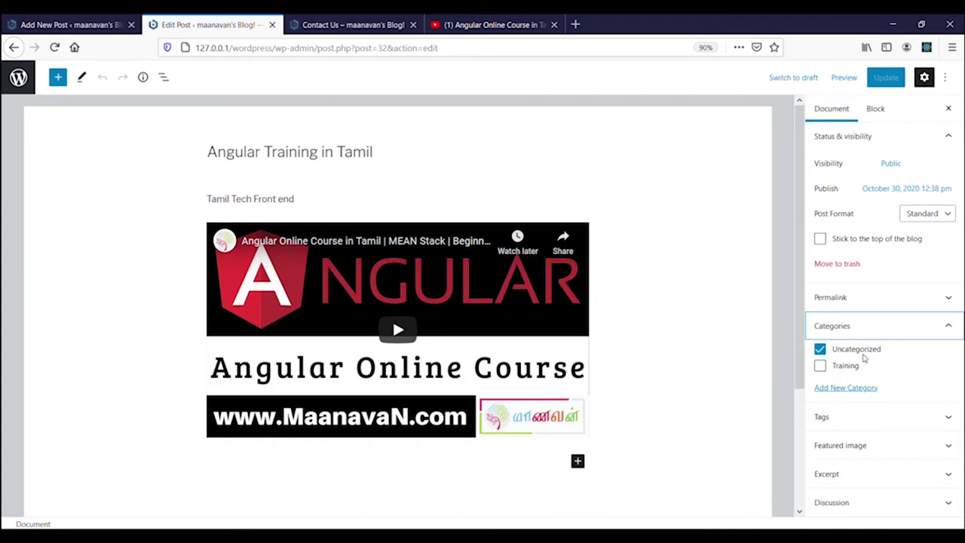
{"action": "left_click", "coordinate": [820, 349]}
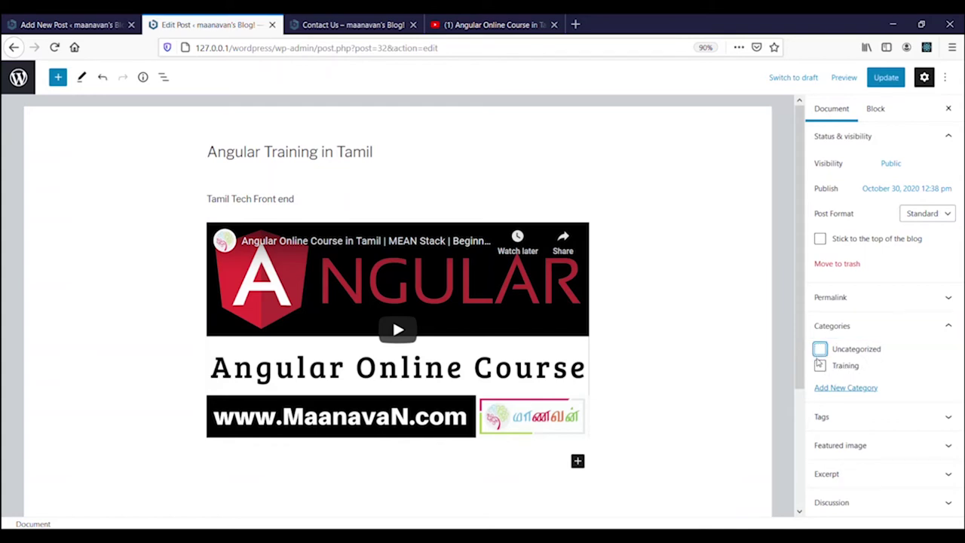
{"action": "left_click", "coordinate": [820, 365]}
{"action": "left_click", "coordinate": [886, 85]}
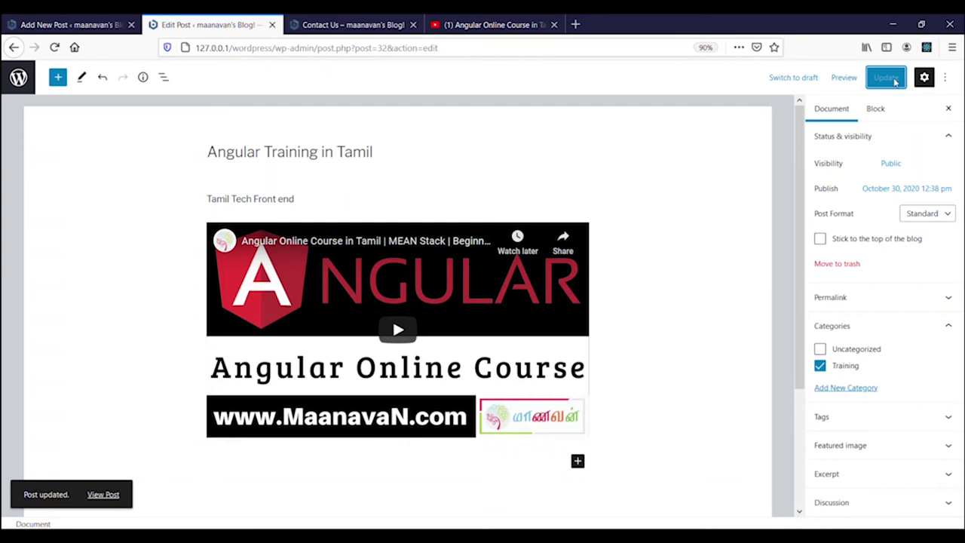
Step: Preview the updated Angular post in a new browser tab and check its content and category on the page
{"action": "left_click", "coordinate": [844, 77]}
{"action": "left_click", "coordinate": [746, 184]}
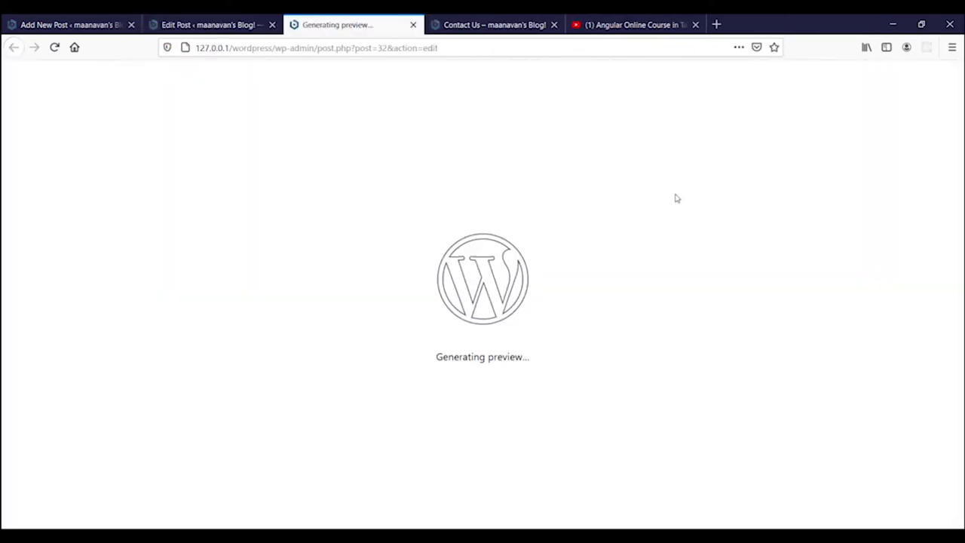
{"action": "scroll", "coordinate": [270, 242], "scroll_direction": "down", "scroll_amount": 2}
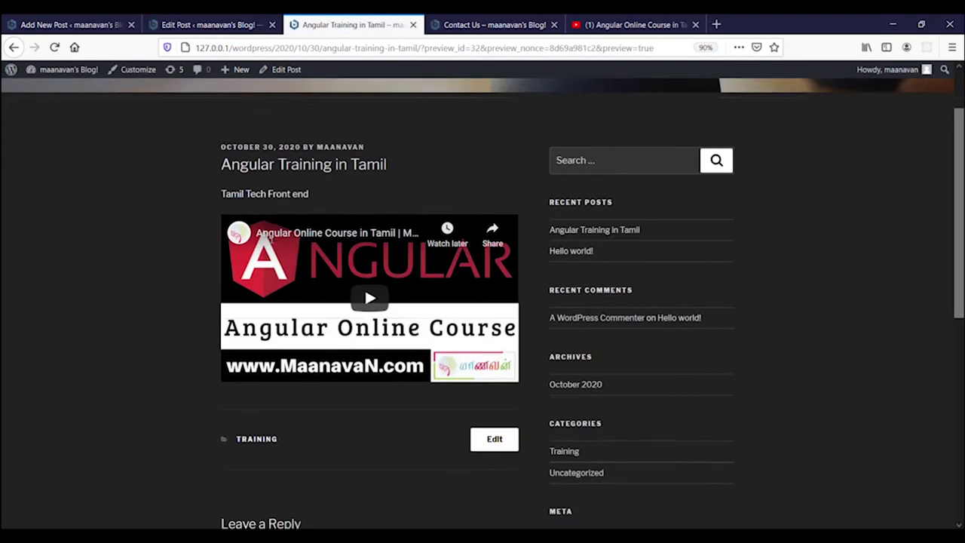
{"action": "scroll", "coordinate": [269, 238], "scroll_direction": "down", "scroll_amount": 3}
{"action": "scroll", "coordinate": [269, 237], "scroll_direction": "up", "scroll_amount": 3}
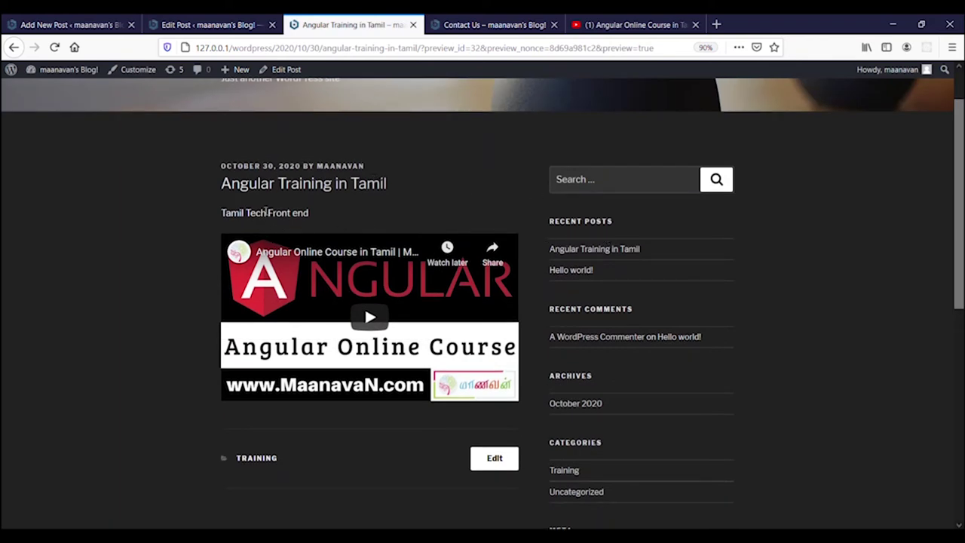
{"action": "scroll", "coordinate": [323, 420], "scroll_direction": "down", "scroll_amount": 3}
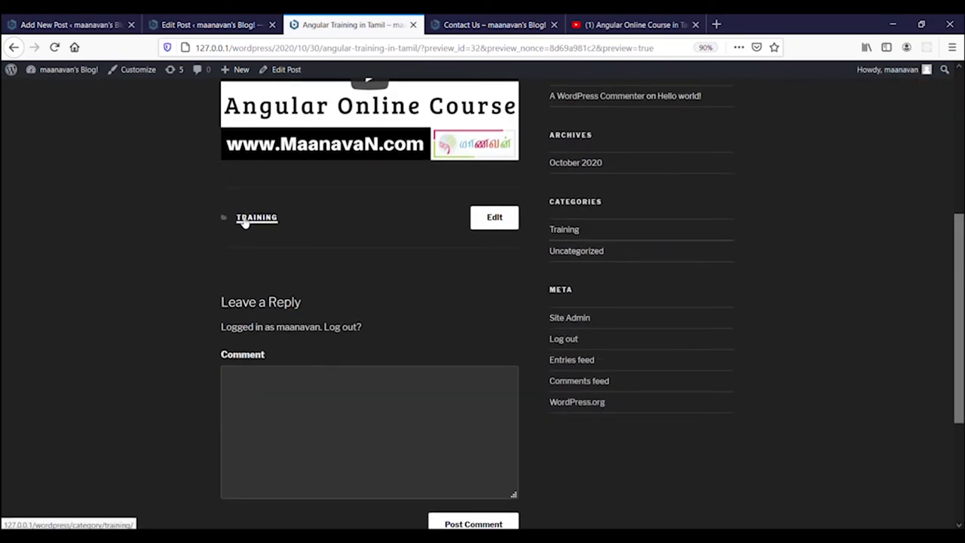
{"action": "scroll", "coordinate": [258, 220], "scroll_direction": "up", "scroll_amount": 3}
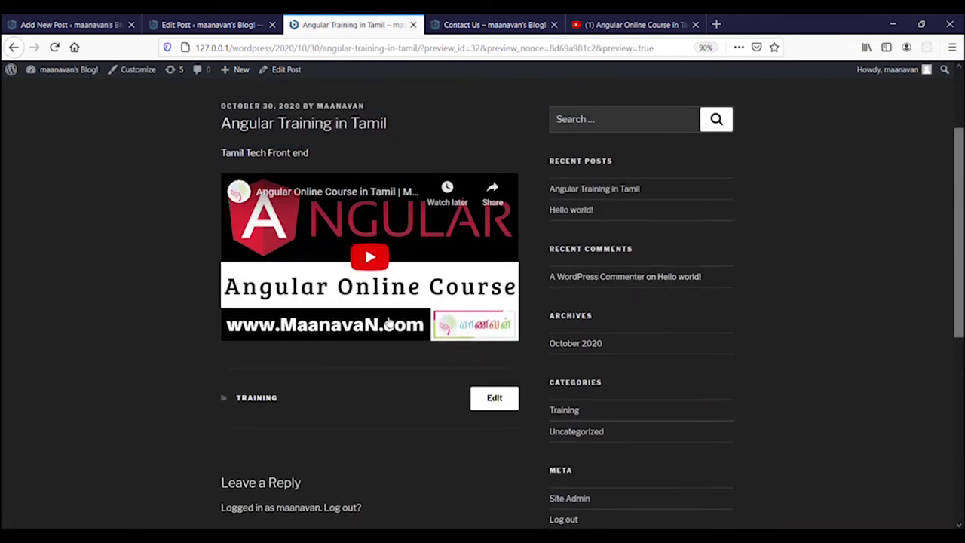
{"action": "scroll", "coordinate": [294, 196], "scroll_direction": "up", "scroll_amount": 2}
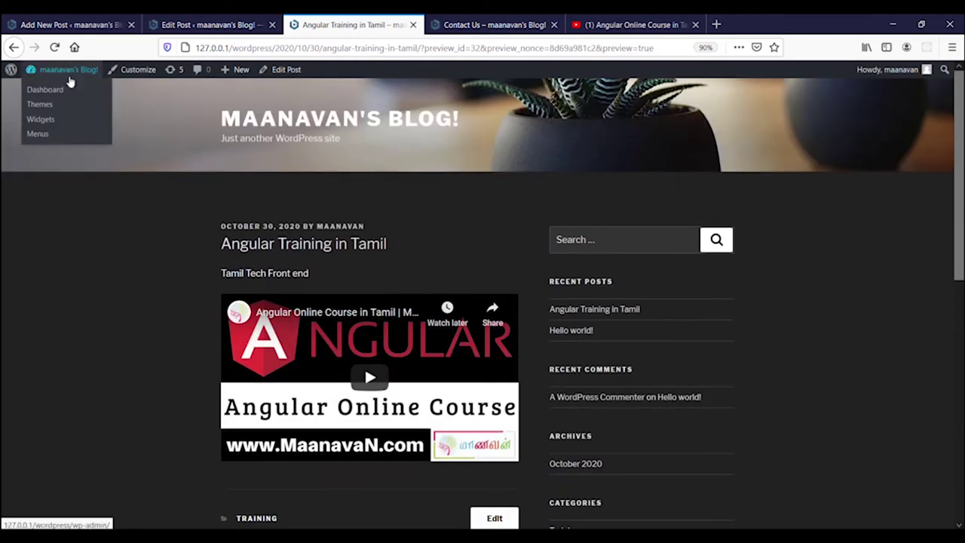
Step: Go through the dashboard to the list of all posts and check the Angular post's category
{"action": "left_click", "coordinate": [47, 87]}
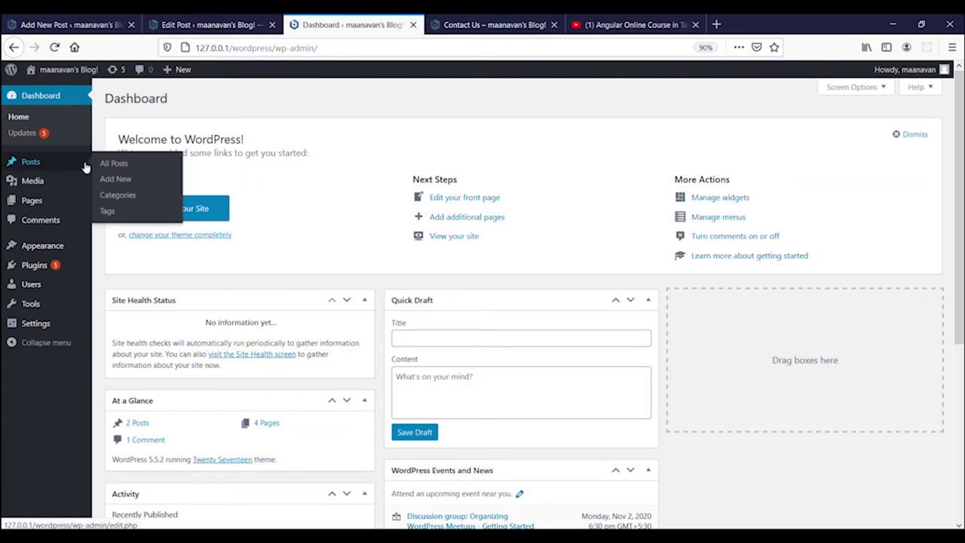
{"action": "left_click", "coordinate": [101, 163]}
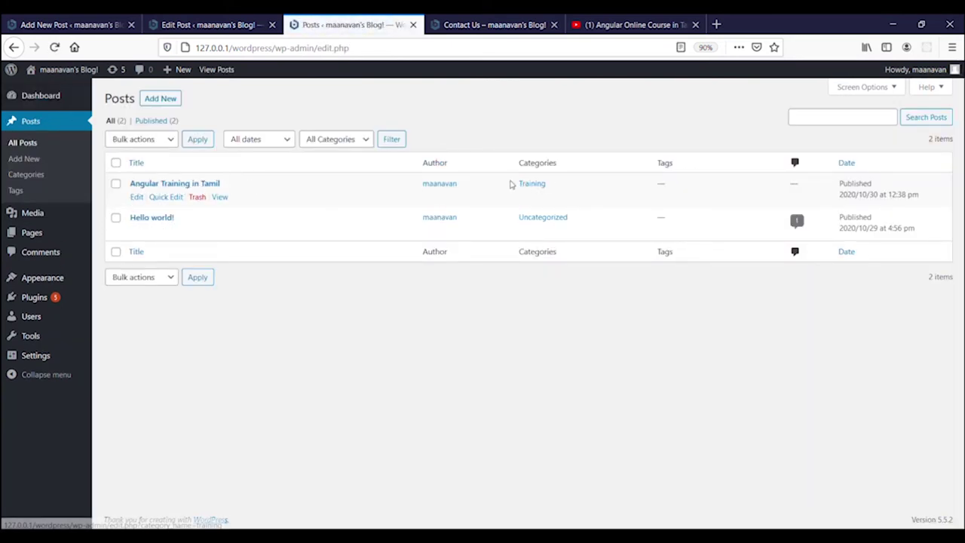
{"action": "left_click_drag", "start_coordinate": [510, 185], "coordinate": [552, 185]}
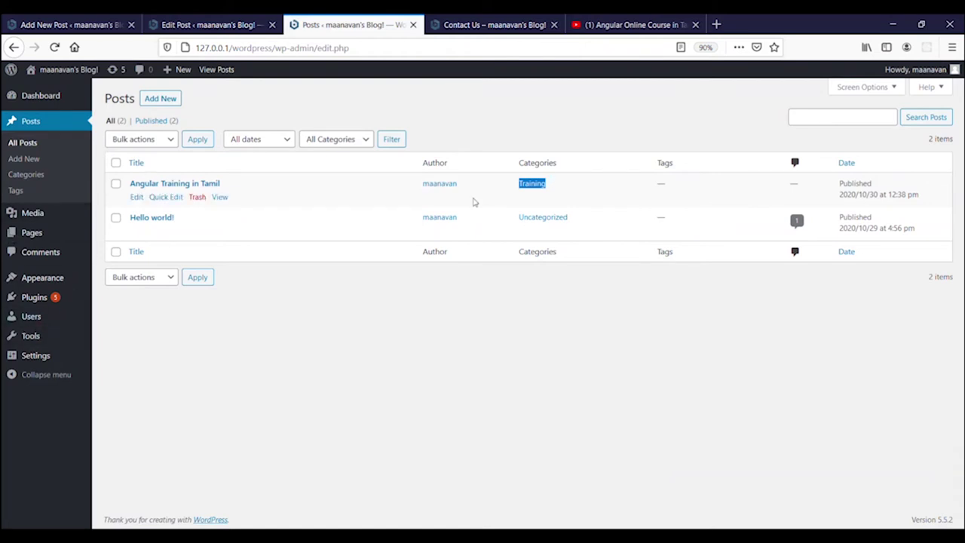
Step: Create a new post titled "Live Training" with the paragraph text "One to One Training"
{"action": "left_click", "coordinate": [25, 159]}
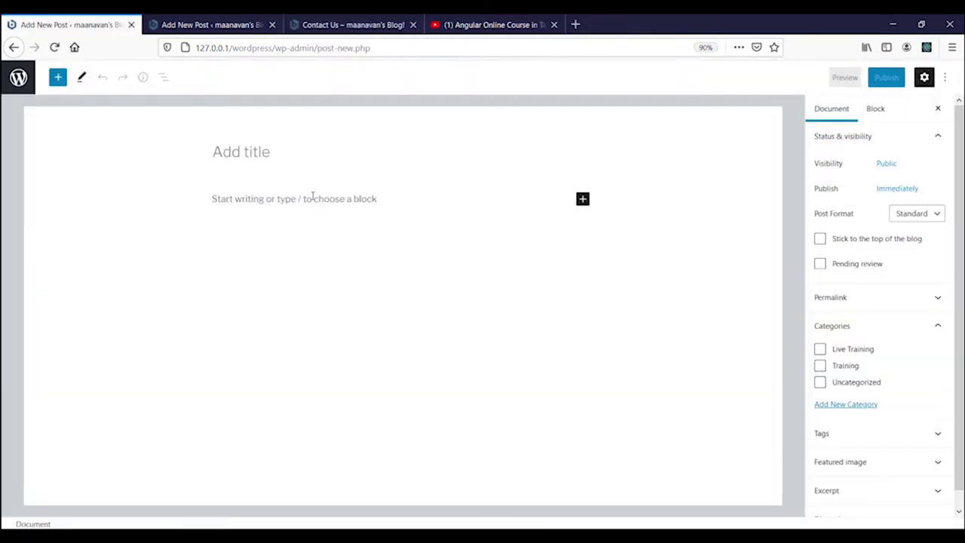
{"action": "type", "text": "Live T"}
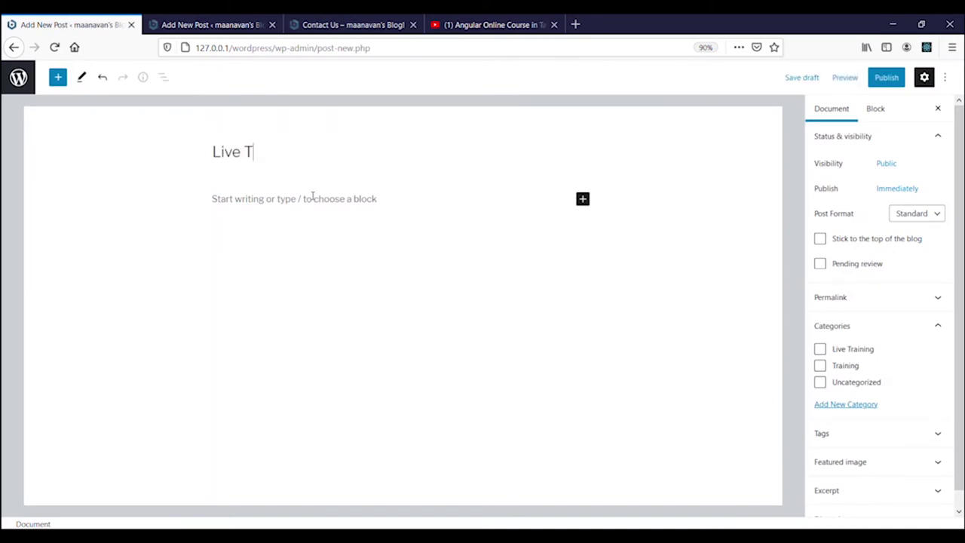
{"action": "type", "text": "raining"}
{"action": "left_click", "coordinate": [294, 200]}
{"action": "type", "text": "One to"}
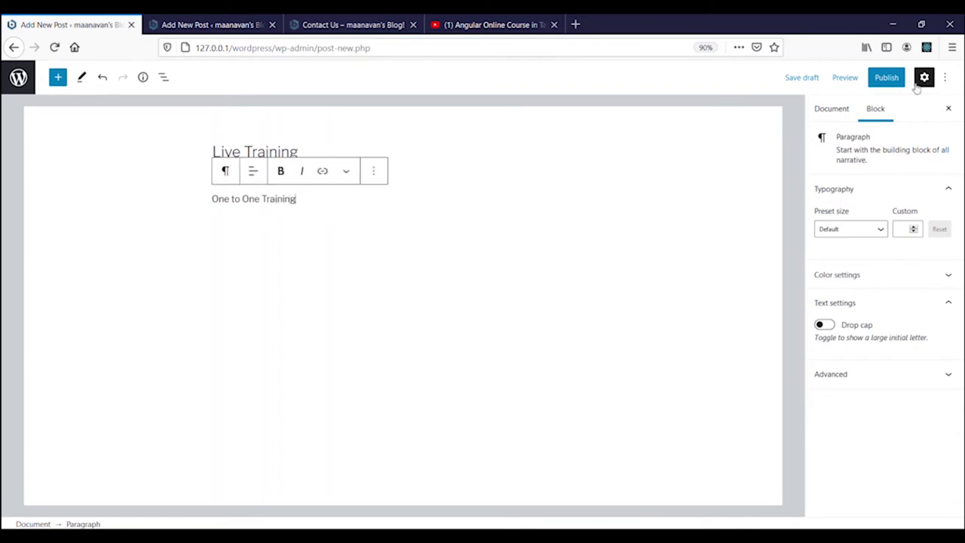
Step: Add a new category named Live Training with no parent category to the post
{"action": "left_click", "coordinate": [836, 110]}
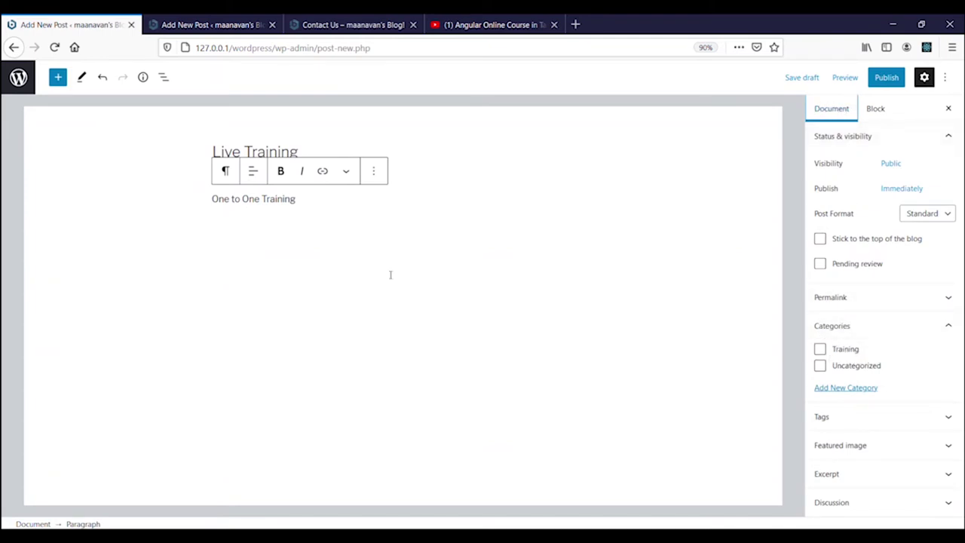
{"action": "left_click", "coordinate": [820, 355]}
{"action": "left_click", "coordinate": [820, 353]}
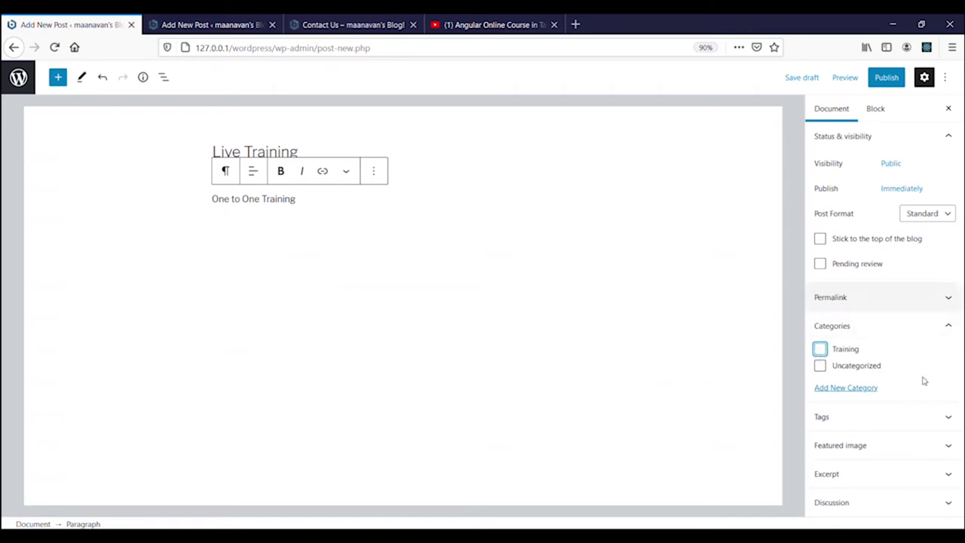
{"action": "left_click", "coordinate": [844, 387]}
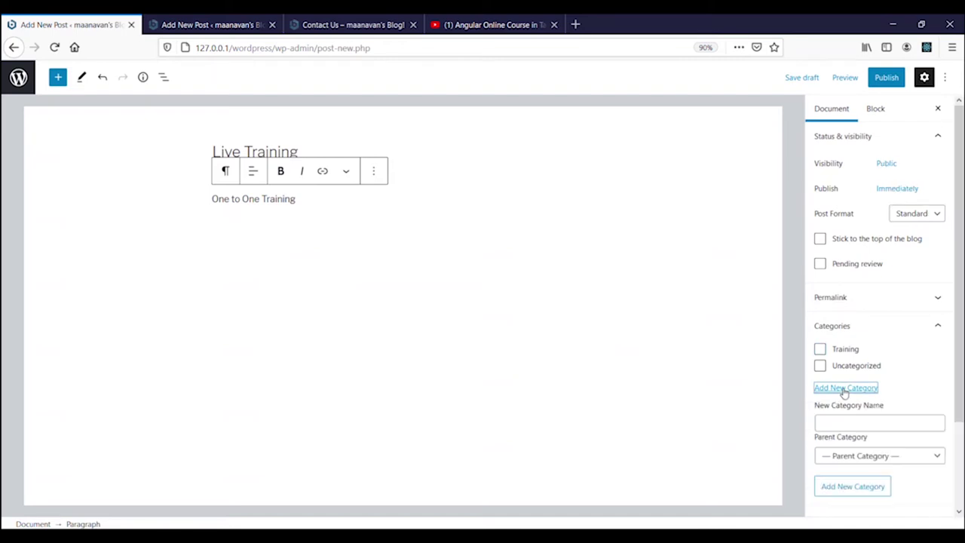
{"action": "scroll", "coordinate": [842, 392], "scroll_direction": "down", "scroll_amount": 3}
{"action": "left_click", "coordinate": [840, 315]}
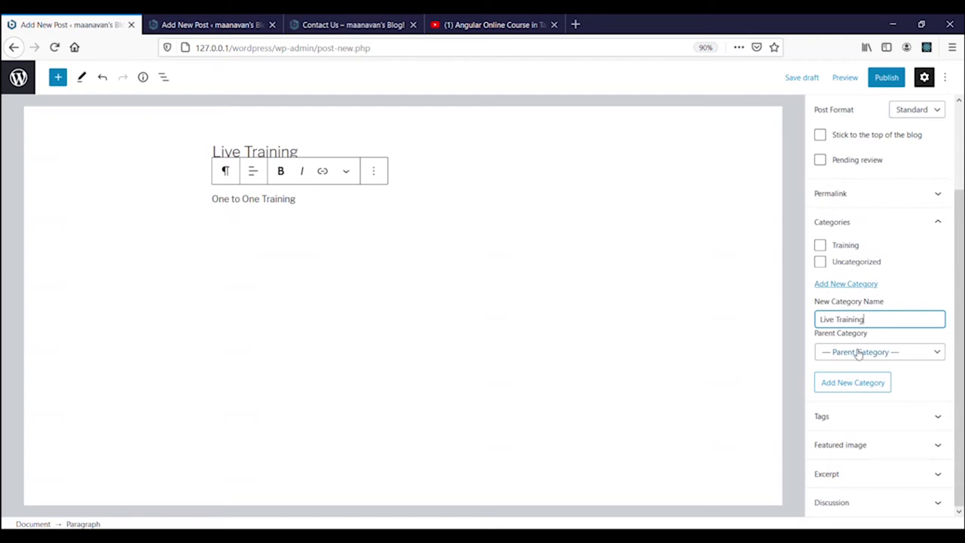
{"action": "left_click", "coordinate": [858, 353]}
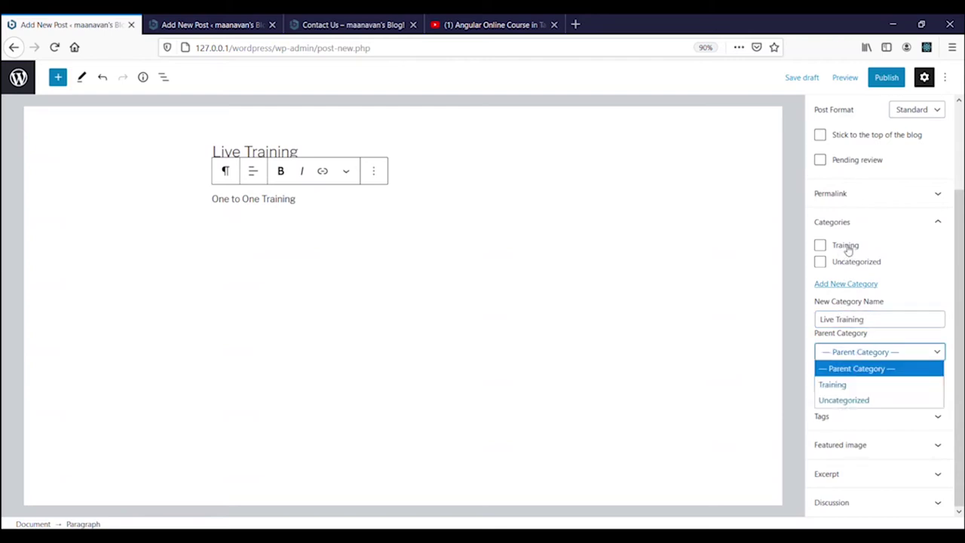
{"action": "left_click", "coordinate": [860, 386]}
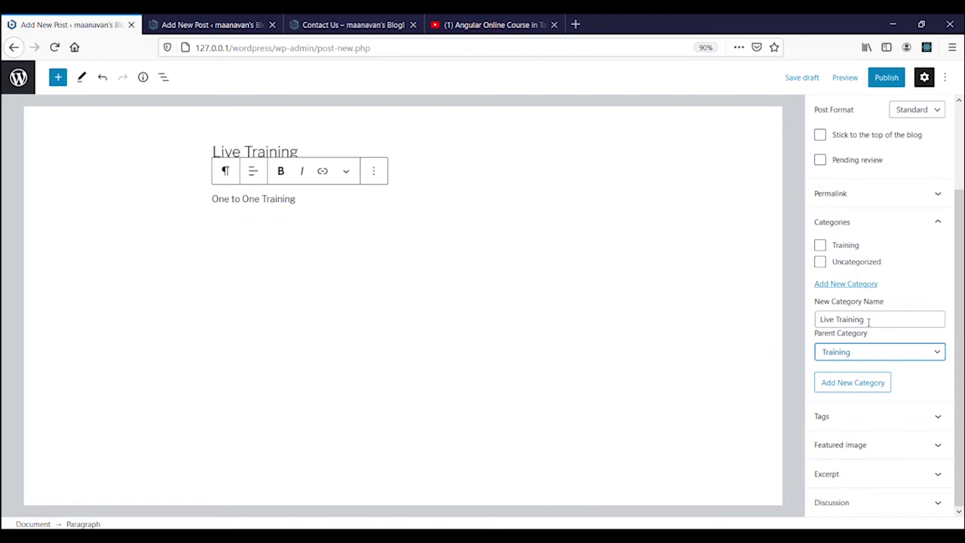
{"action": "left_click", "coordinate": [871, 351]}
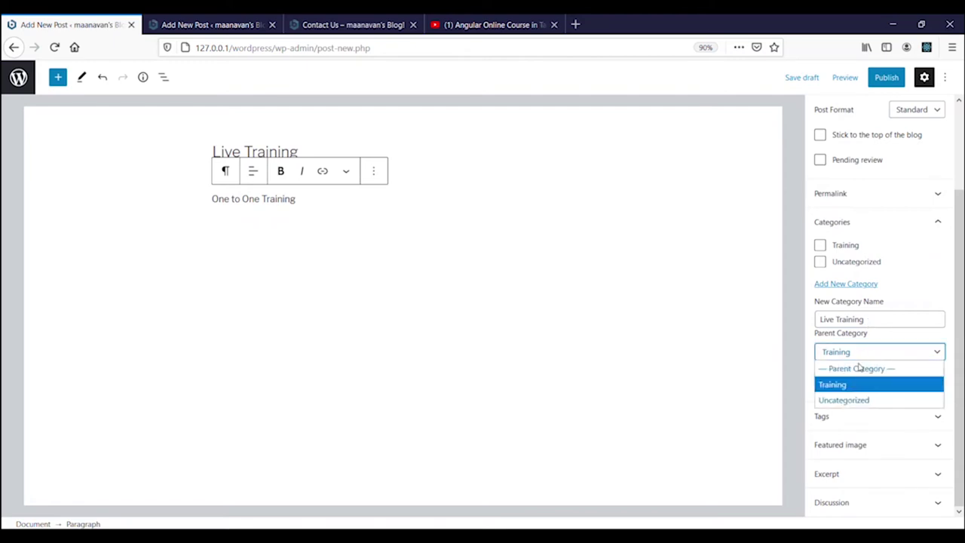
{"action": "left_click", "coordinate": [859, 368]}
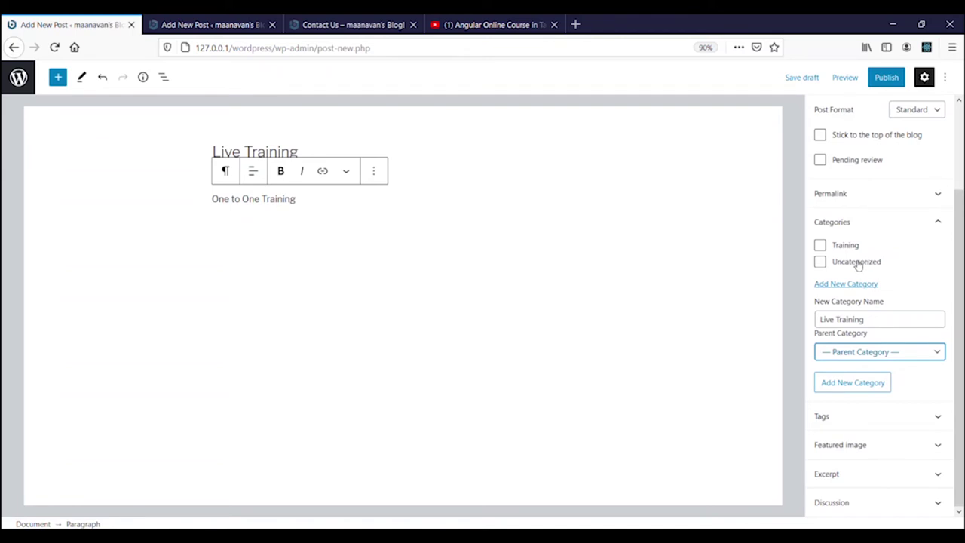
{"action": "left_click", "coordinate": [846, 383]}
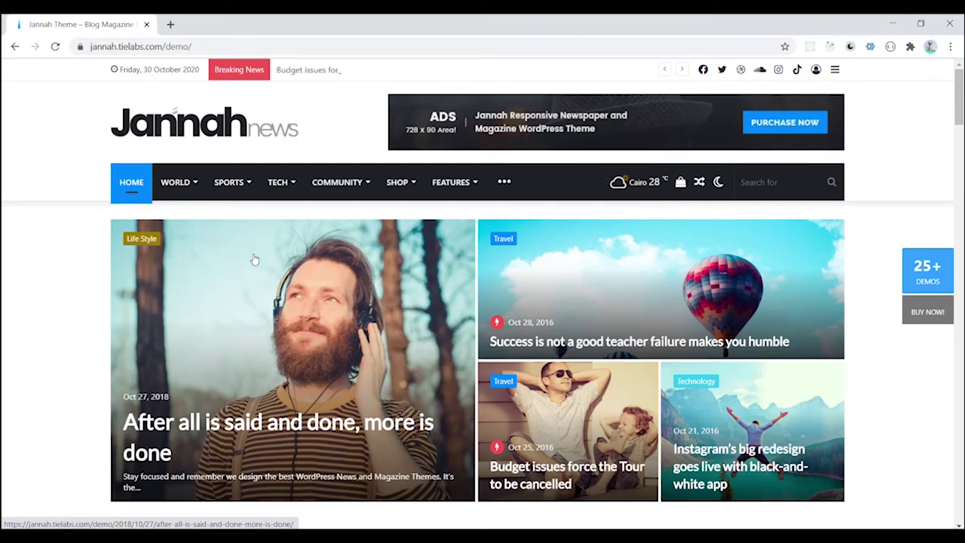
Step: Switch to the Jannah demo site in the other browser and look through the Sports menu's subcategories, such as Football and Racing
{"action": "mouse_move", "coordinate": [222, 190]}
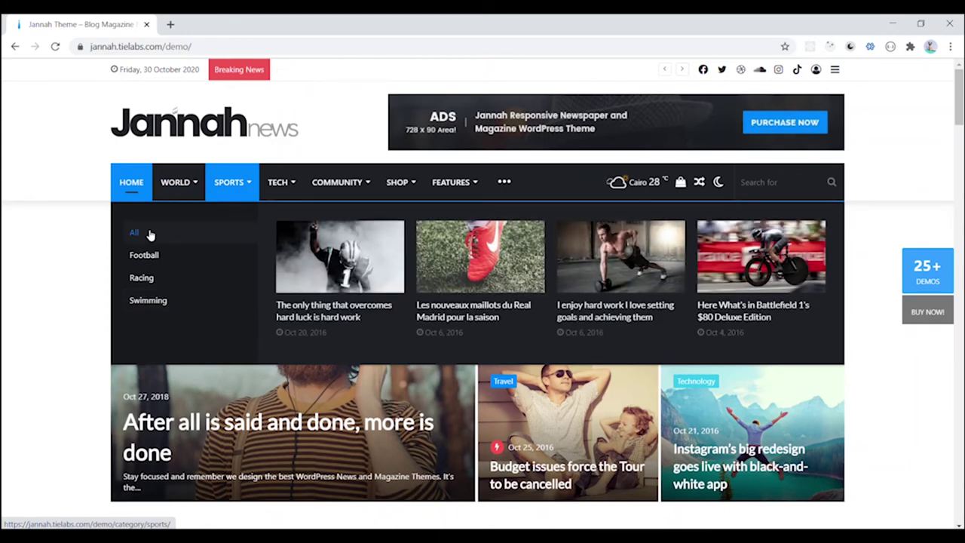
{"action": "mouse_move", "coordinate": [145, 255]}
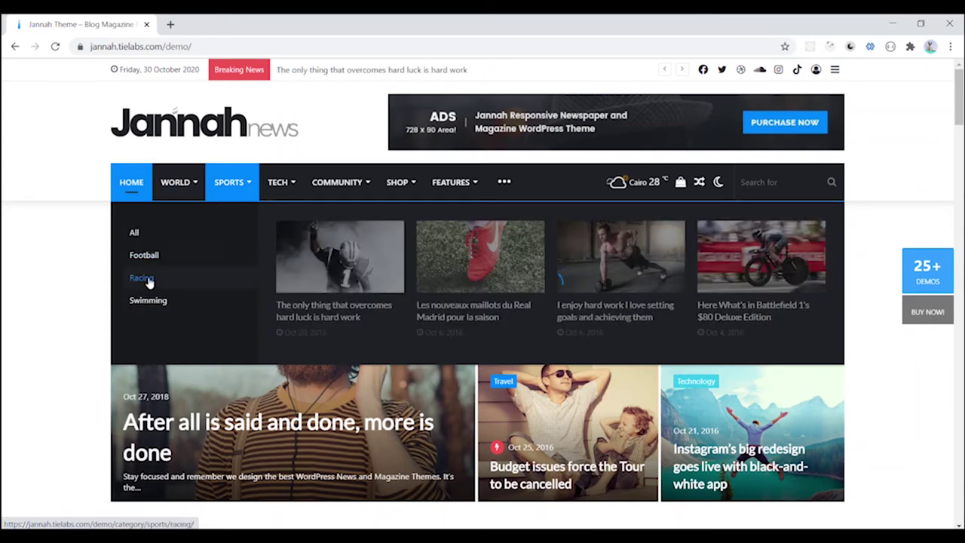
{"action": "mouse_move", "coordinate": [161, 270]}
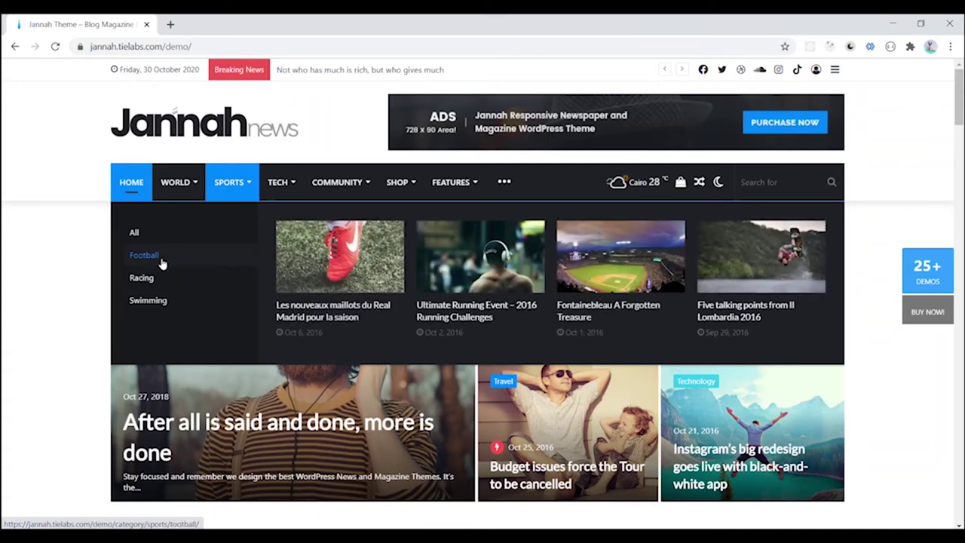
{"action": "mouse_move", "coordinate": [241, 272]}
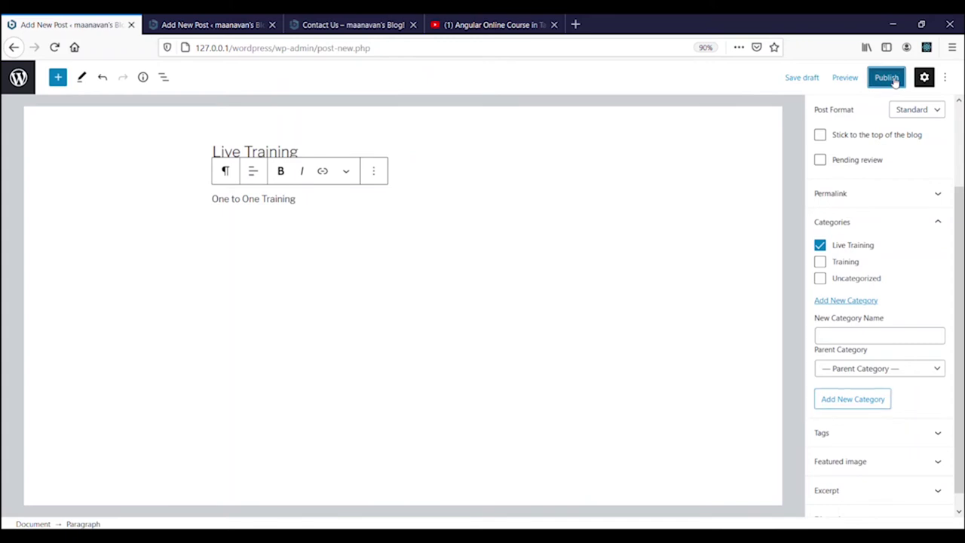
Step: Publish the Live Training post and check its category in the list of all posts
{"action": "left_click", "coordinate": [894, 79]}
{"action": "left_click", "coordinate": [870, 81]}
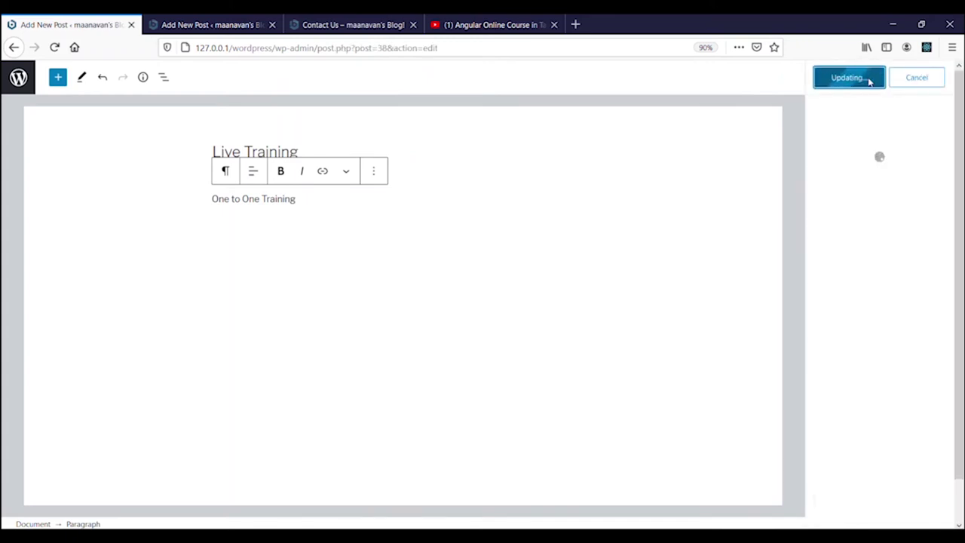
{"action": "left_click", "coordinate": [13, 73]}
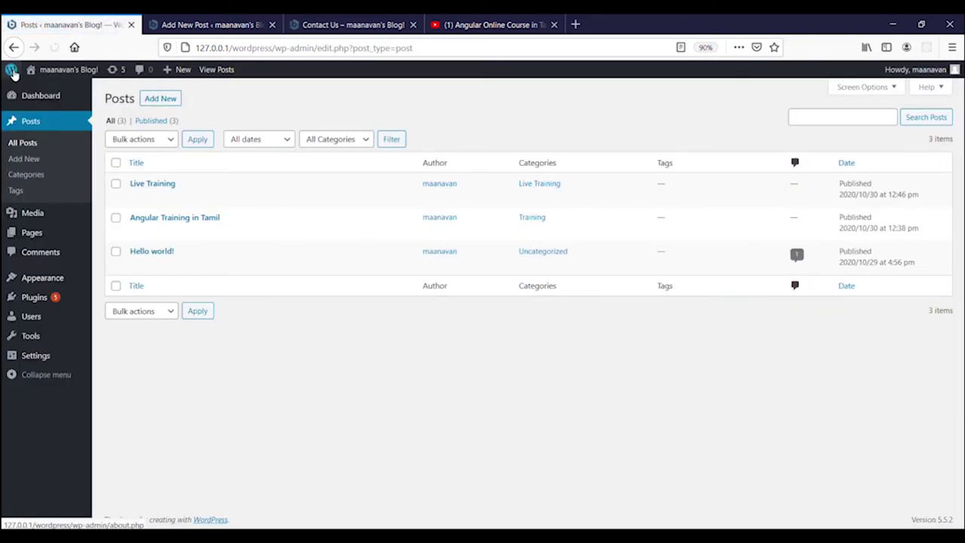
{"action": "mouse_move", "coordinate": [156, 206]}
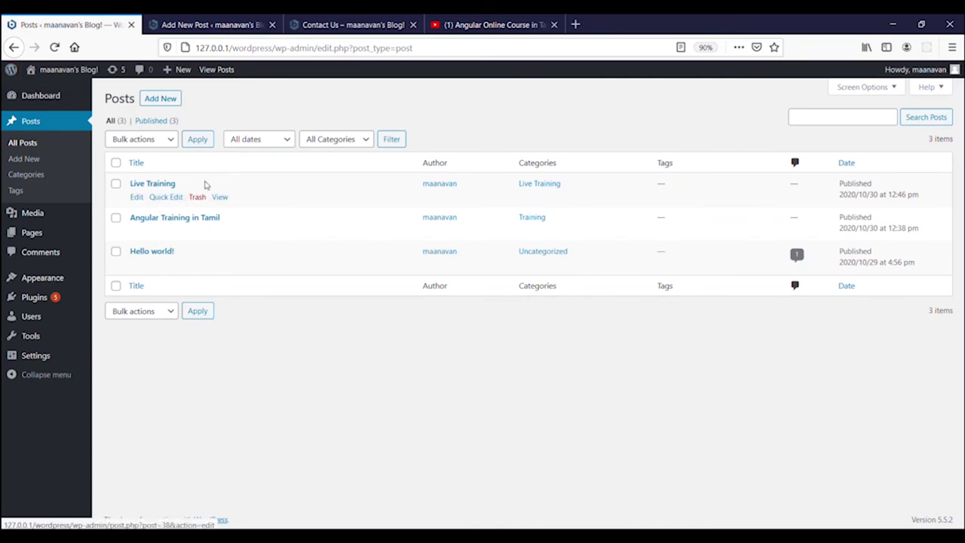
{"action": "mouse_move", "coordinate": [518, 179]}
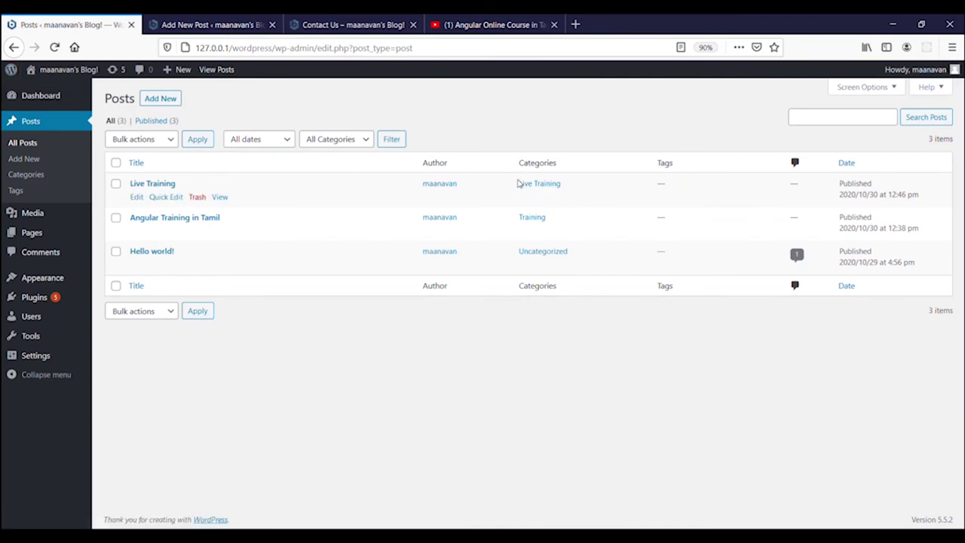
{"action": "left_click_drag", "start_coordinate": [518, 183], "coordinate": [567, 183]}
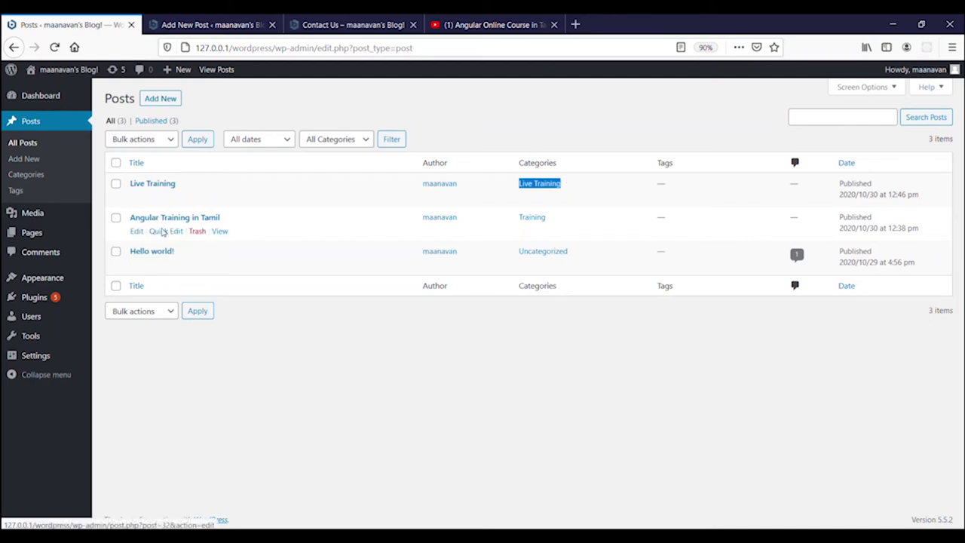
Step: Add the Live Training category to the "Angular Training in Tamil" post, update it and check its categories in the posts list
{"action": "left_click", "coordinate": [135, 232]}
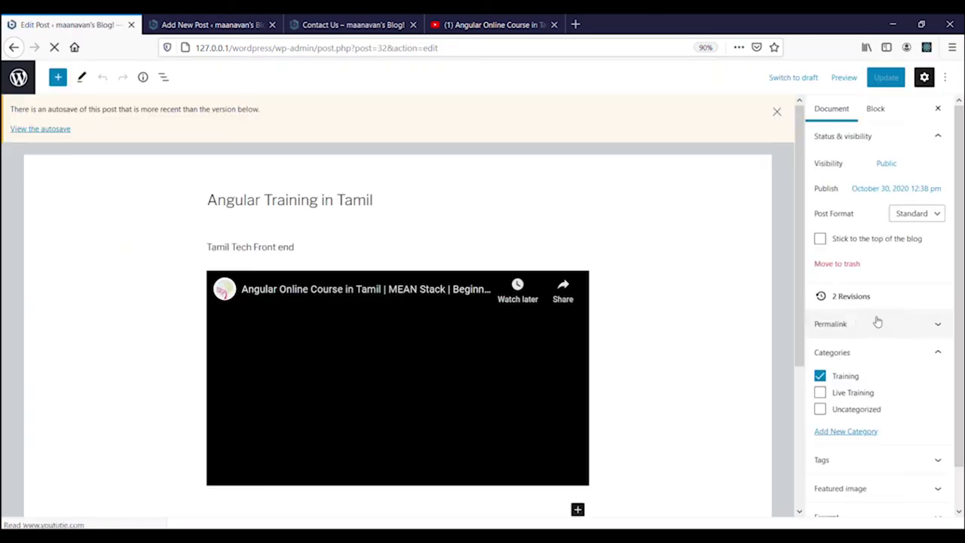
{"action": "scroll", "coordinate": [878, 322], "scroll_direction": "down", "scroll_amount": 1}
{"action": "left_click", "coordinate": [819, 350]}
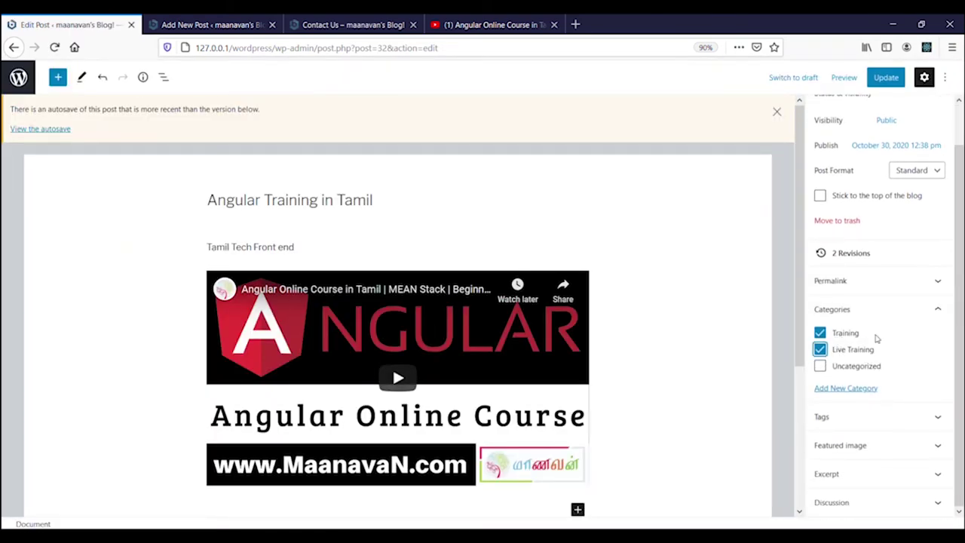
{"action": "left_click", "coordinate": [887, 78]}
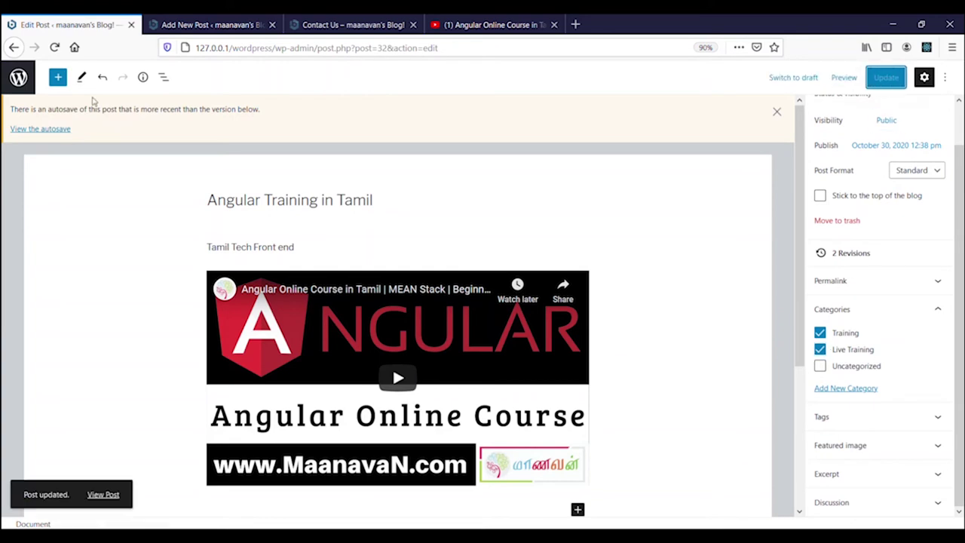
{"action": "left_click", "coordinate": [19, 77]}
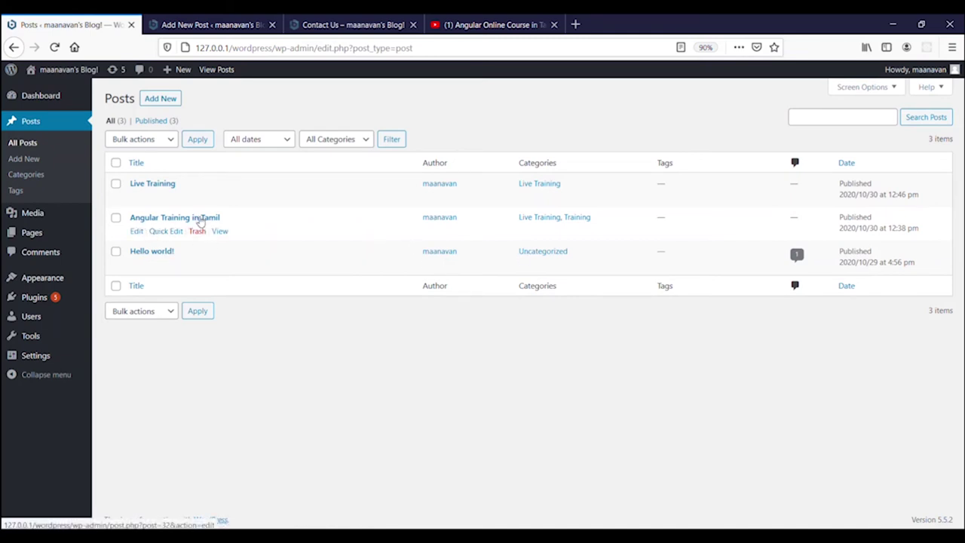
{"action": "left_click_drag", "start_coordinate": [520, 221], "coordinate": [592, 224]}
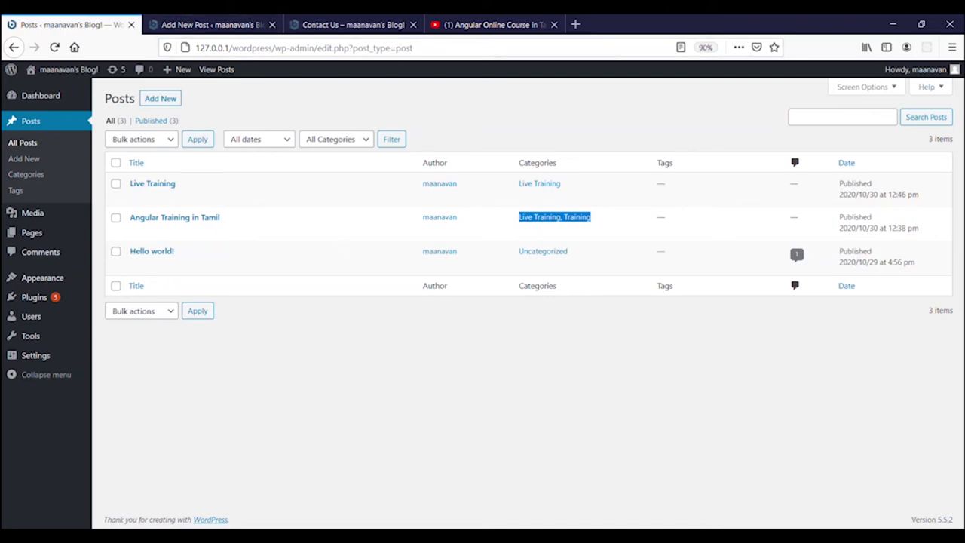
Step: Switch to the Jannah demo site and look through the World menu's Creative, Foods and Travel subcategories
{"action": "key", "text": "alt+Tab"}
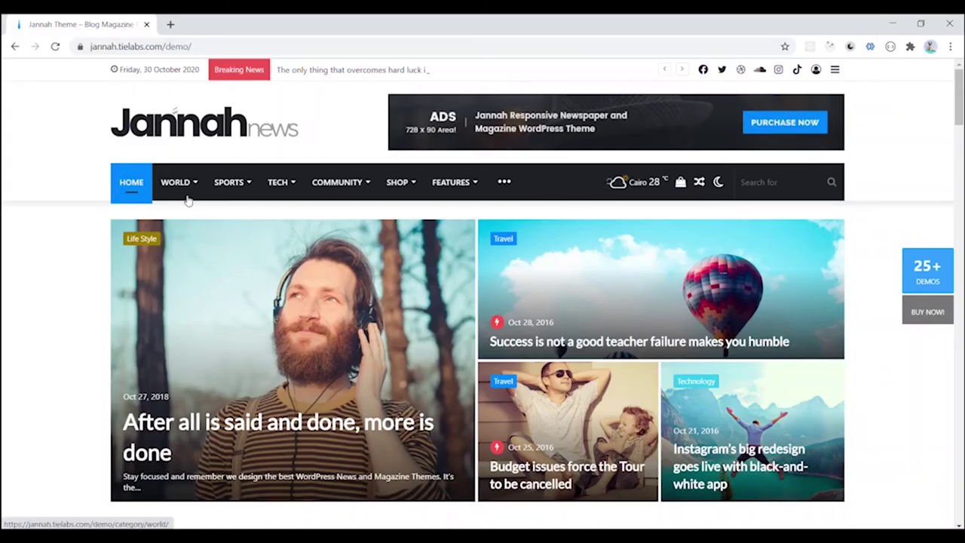
{"action": "mouse_move", "coordinate": [185, 188]}
{"action": "mouse_move", "coordinate": [134, 231]}
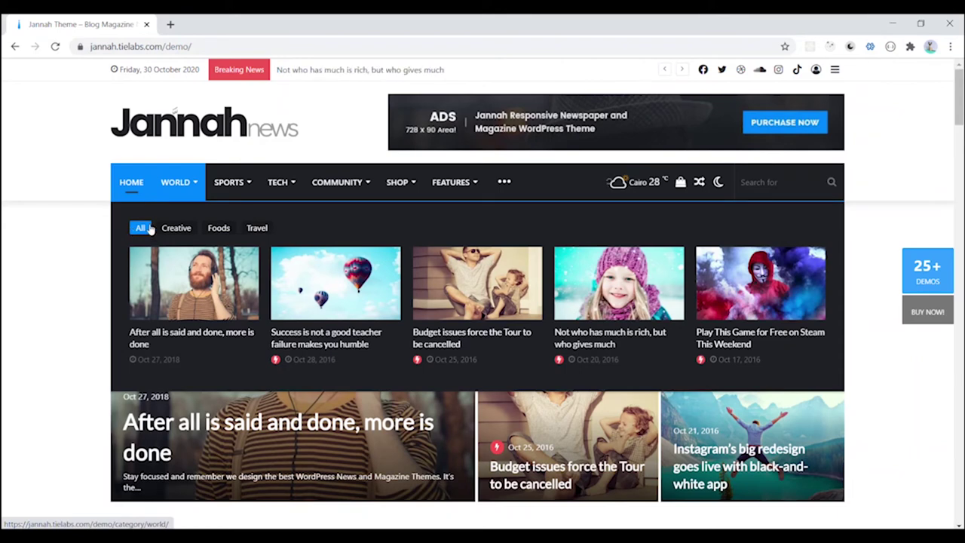
{"action": "mouse_move", "coordinate": [172, 233]}
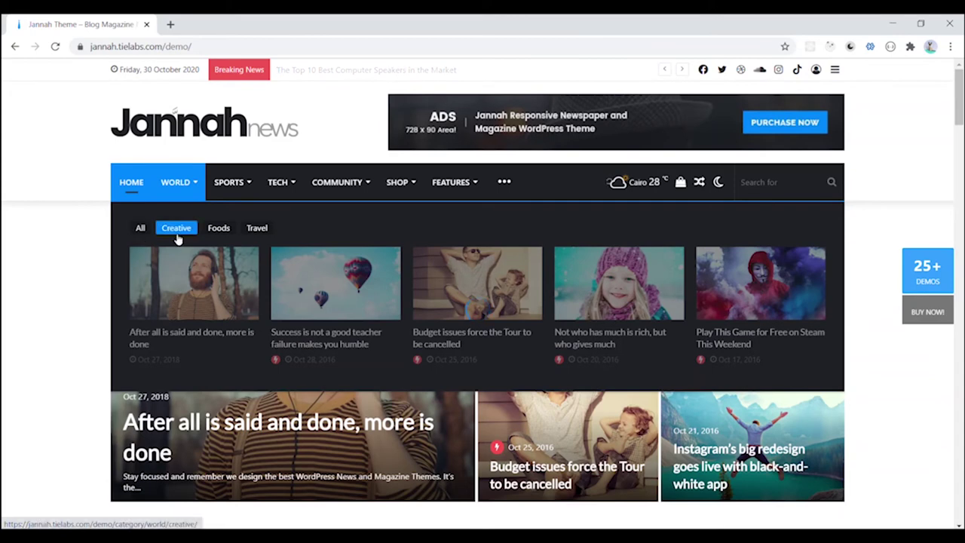
{"action": "mouse_move", "coordinate": [210, 233]}
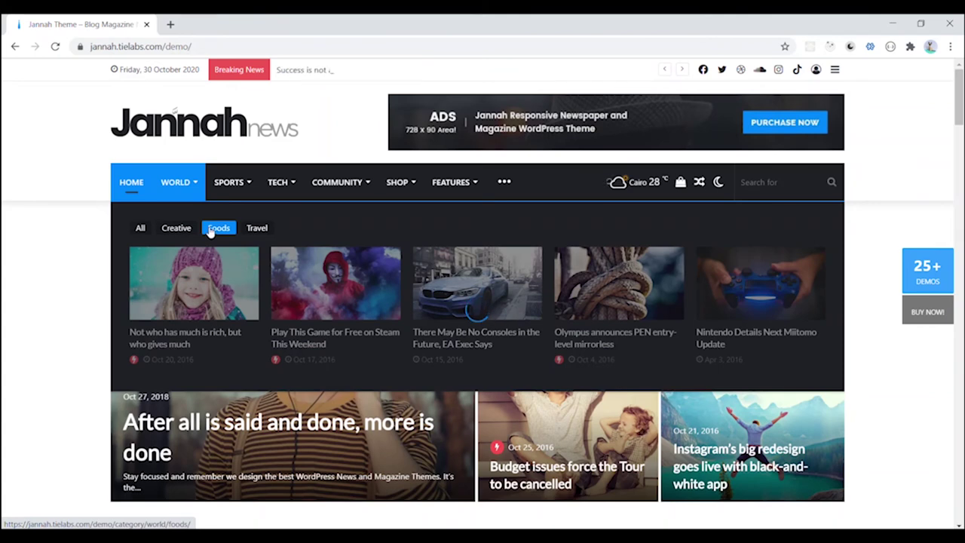
{"action": "mouse_move", "coordinate": [264, 232]}
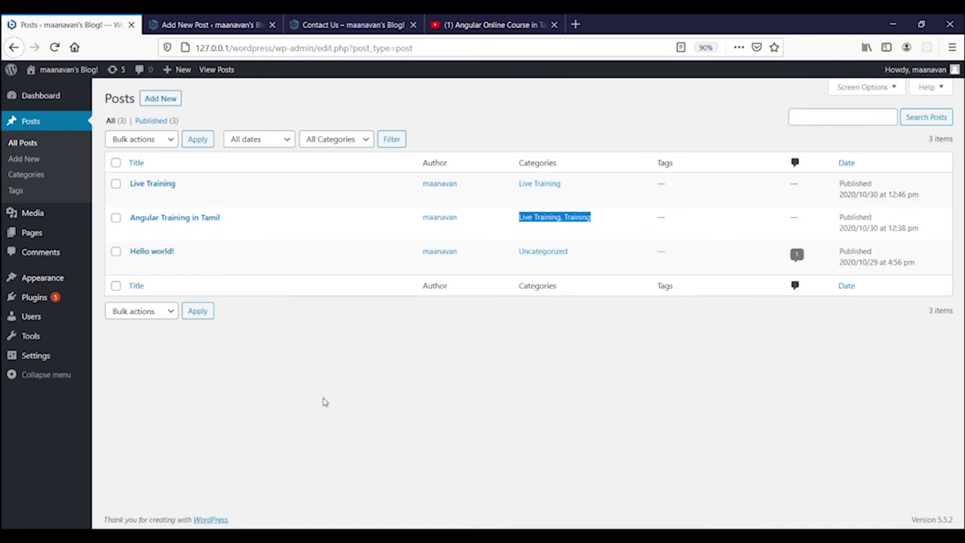
Step: Examine the Live Training post's quick edit fields in the posts list and return to the list without changes
{"action": "left_click", "coordinate": [21, 144]}
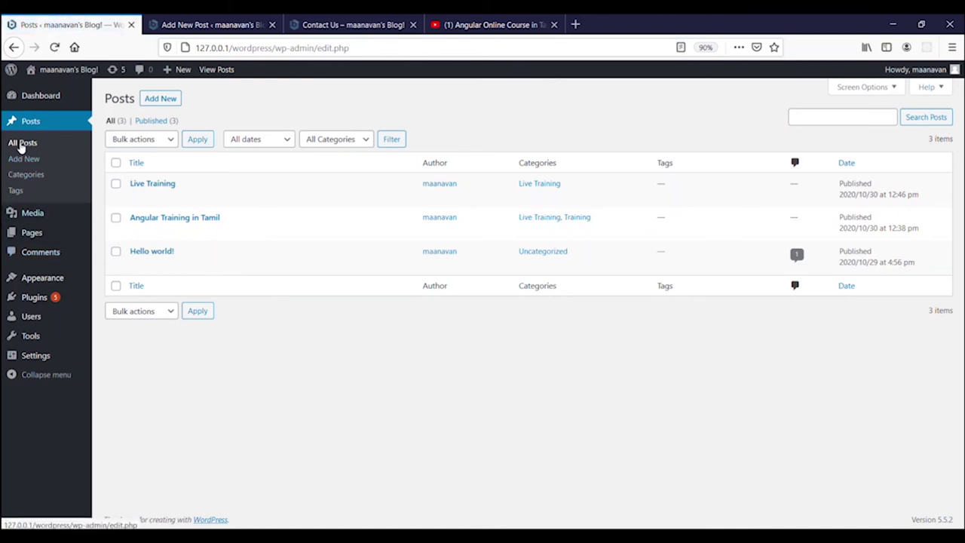
{"action": "mouse_move", "coordinate": [142, 199]}
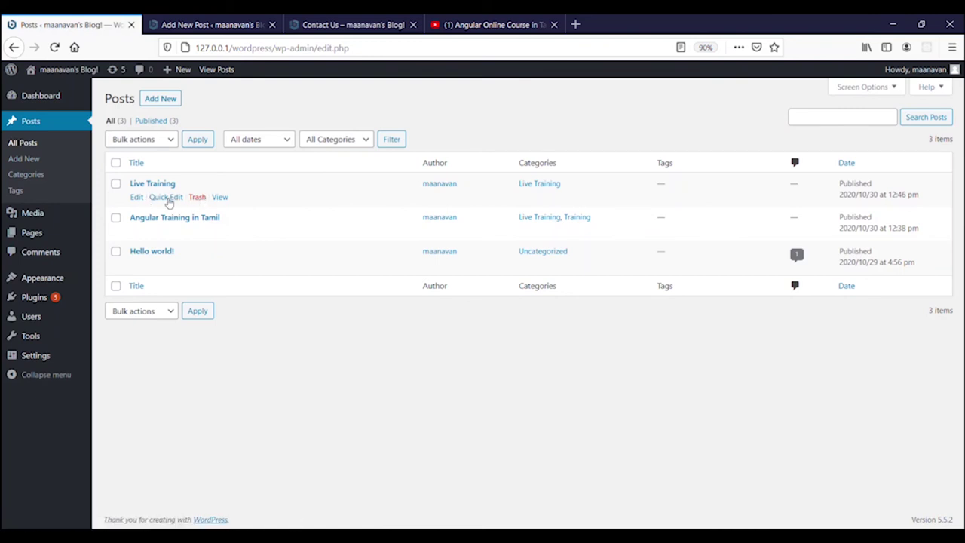
{"action": "left_click", "coordinate": [168, 197]}
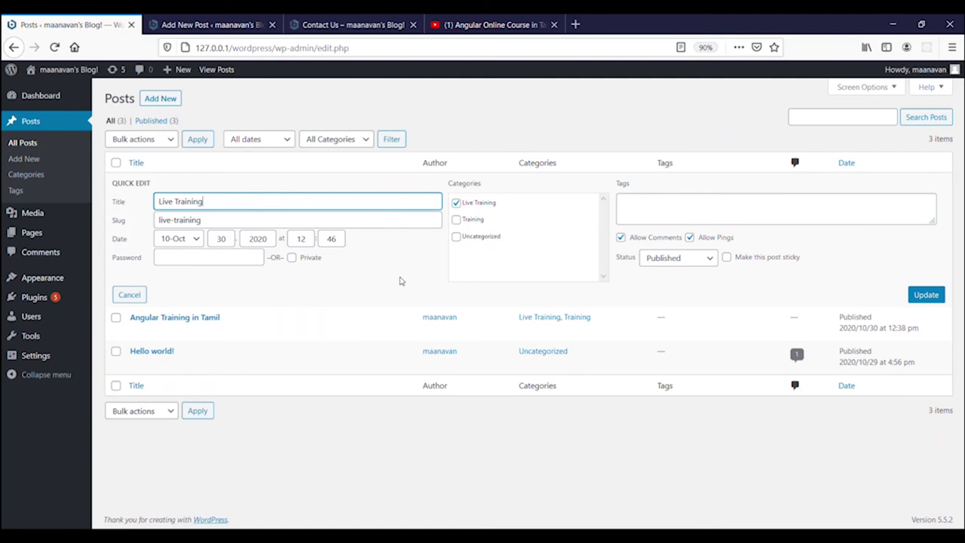
{"action": "left_click", "coordinate": [13, 144]}
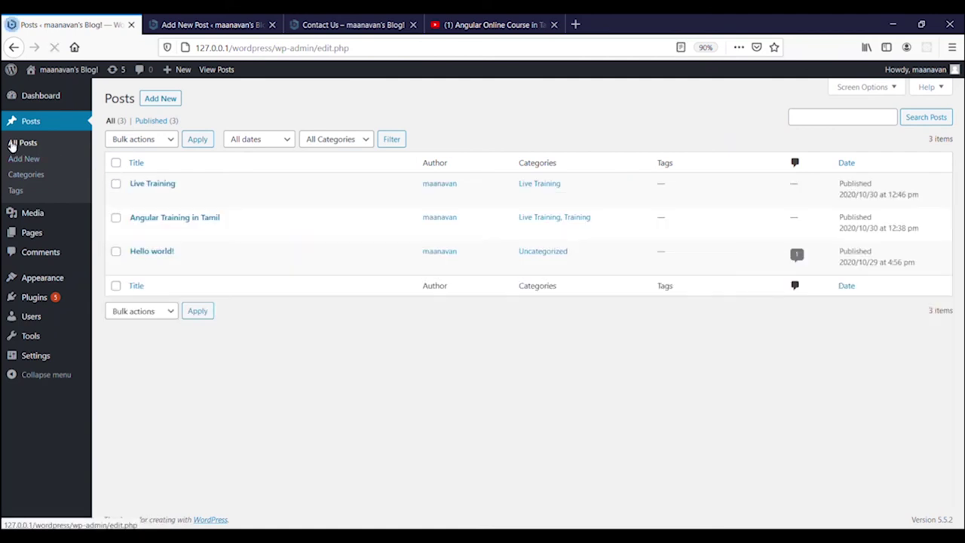
Step: Open the Live Training post for editing and add the tag "Angular Tutorail" to it
{"action": "mouse_move", "coordinate": [141, 201]}
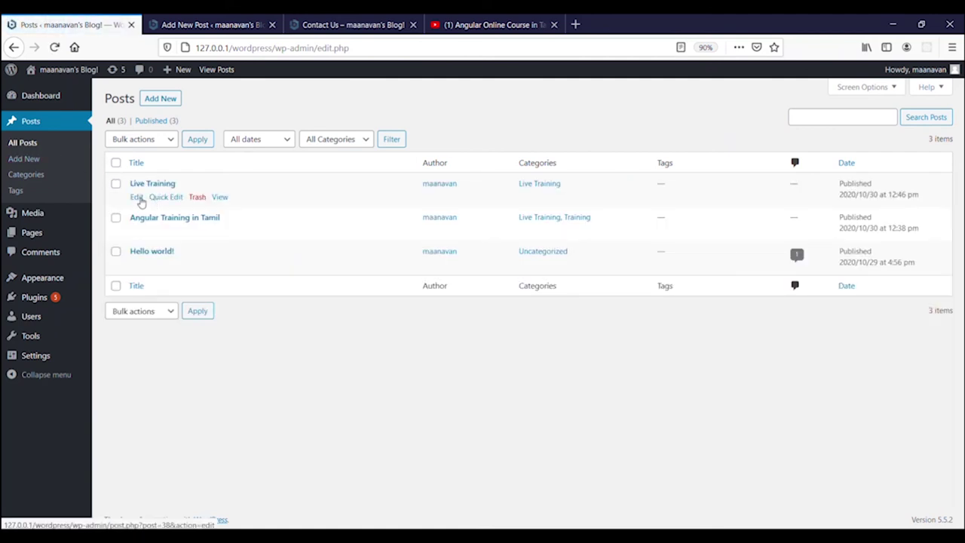
{"action": "left_click", "coordinate": [136, 197]}
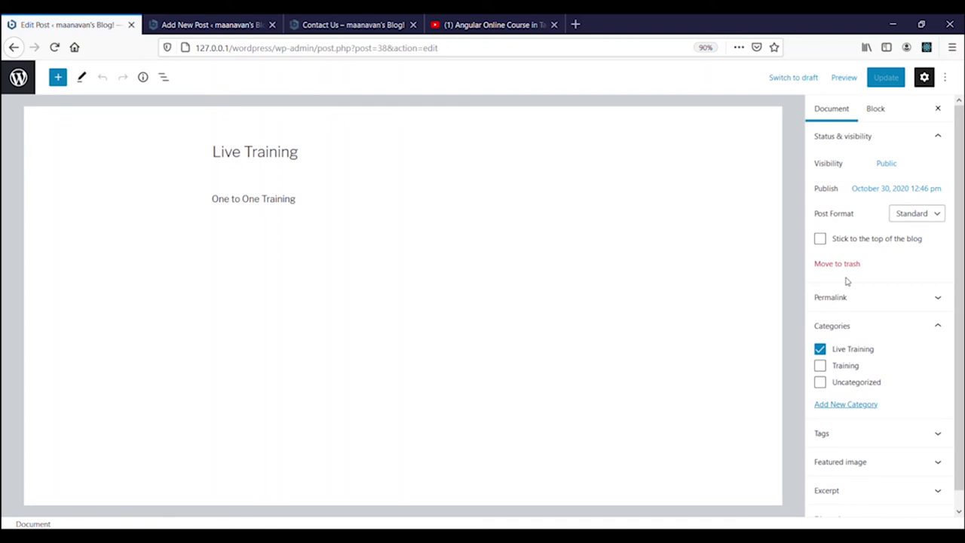
{"action": "scroll", "coordinate": [897, 452], "scroll_direction": "down", "scroll_amount": 1}
{"action": "left_click", "coordinate": [855, 419]}
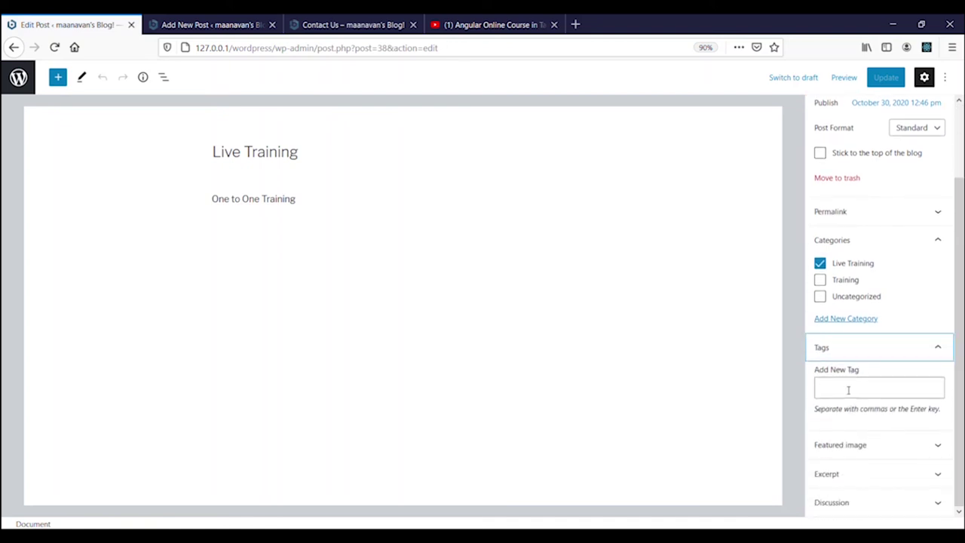
{"action": "left_click", "coordinate": [848, 389]}
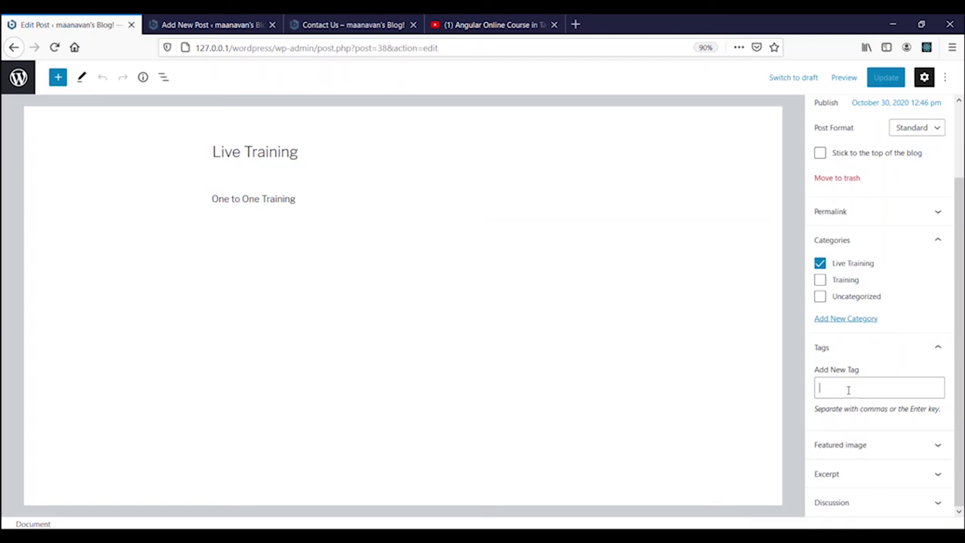
{"action": "type", "text": "AngularTutorail"}
{"action": "key", "text": "Return"}
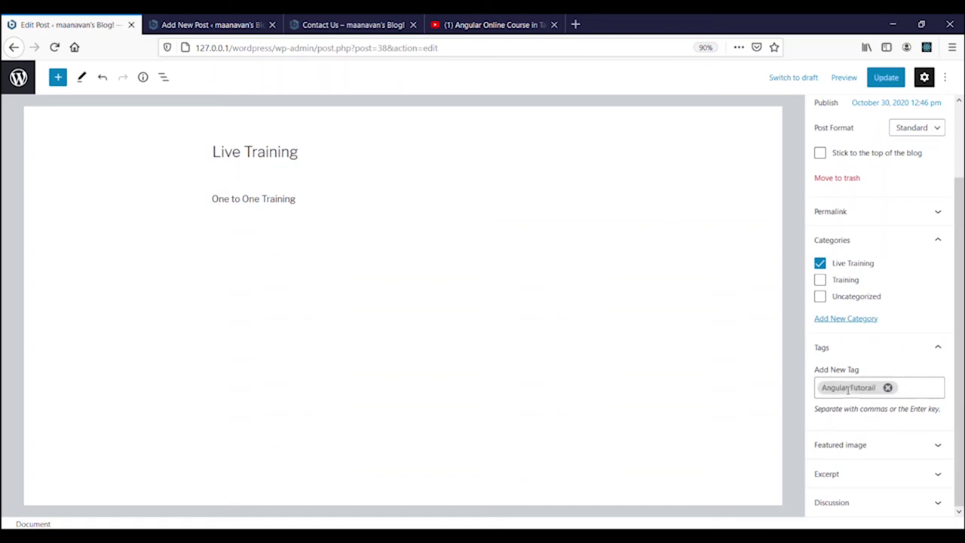
Step: Add the tags "Angular Training" and "Angular Tips" to the Live Training post
{"action": "type", "text": "Angular"}
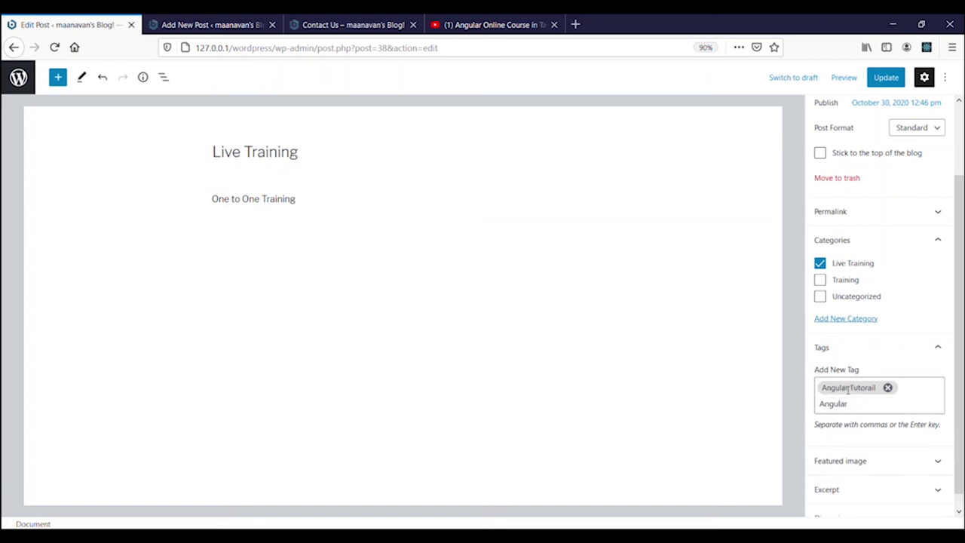
{"action": "type", "text": " Training"}
{"action": "key", "text": "Return"}
{"action": "type", "text": "An"}
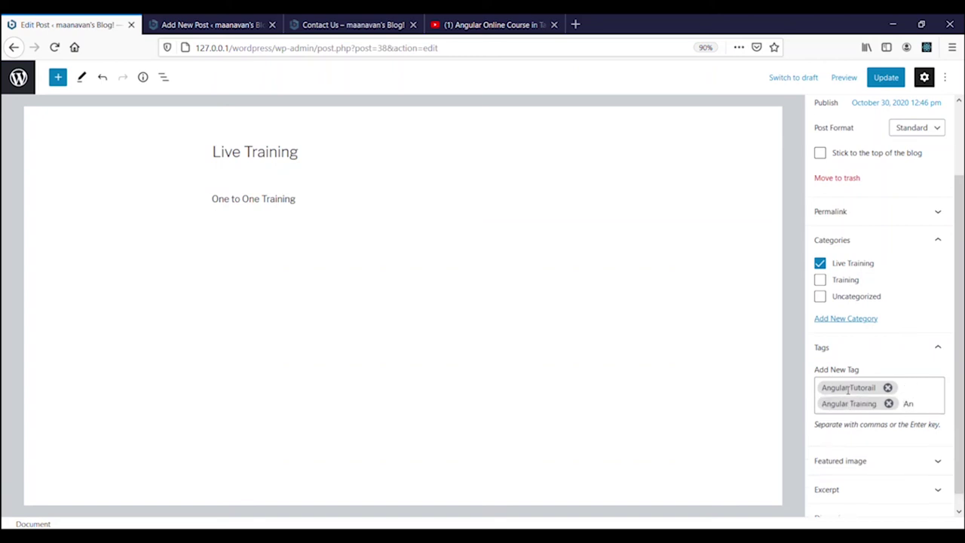
{"action": "type", "text": "gular Tips"}
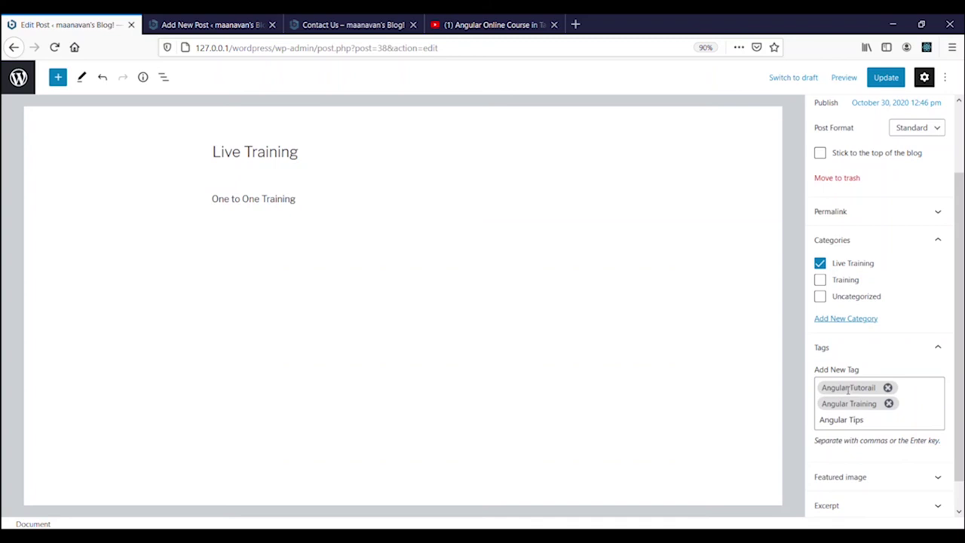
{"action": "key", "text": "Return"}
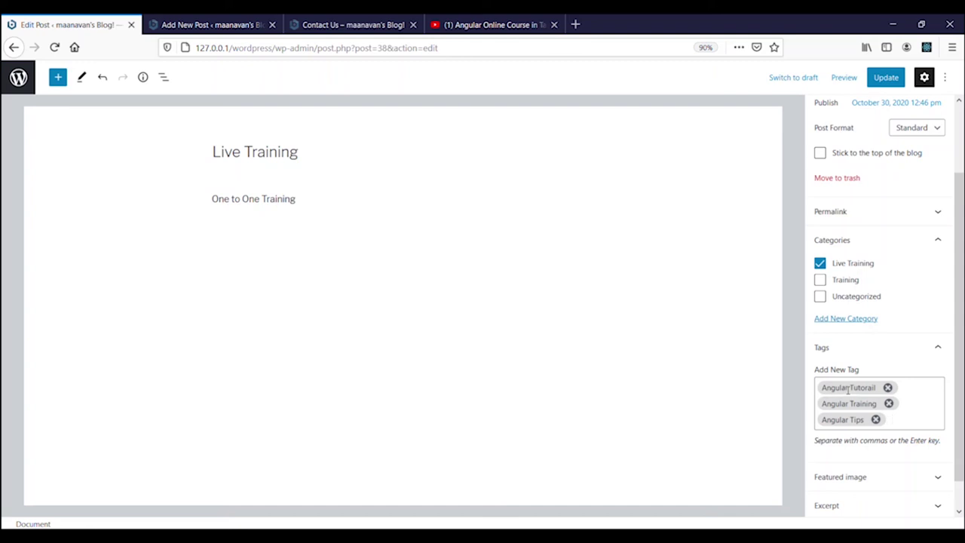
Step: Switch to the Add New Post browser tab that holds the published Live Training post
{"action": "left_click", "coordinate": [208, 24]}
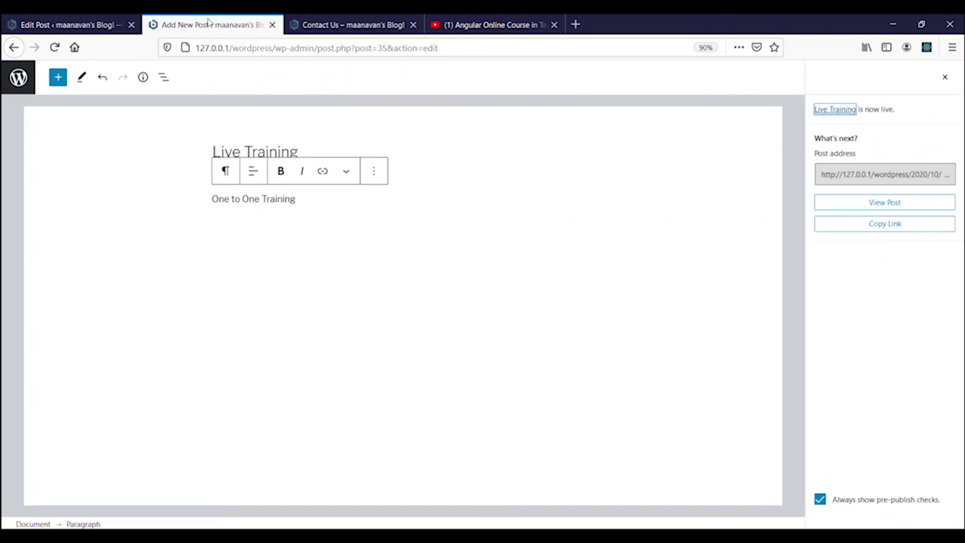